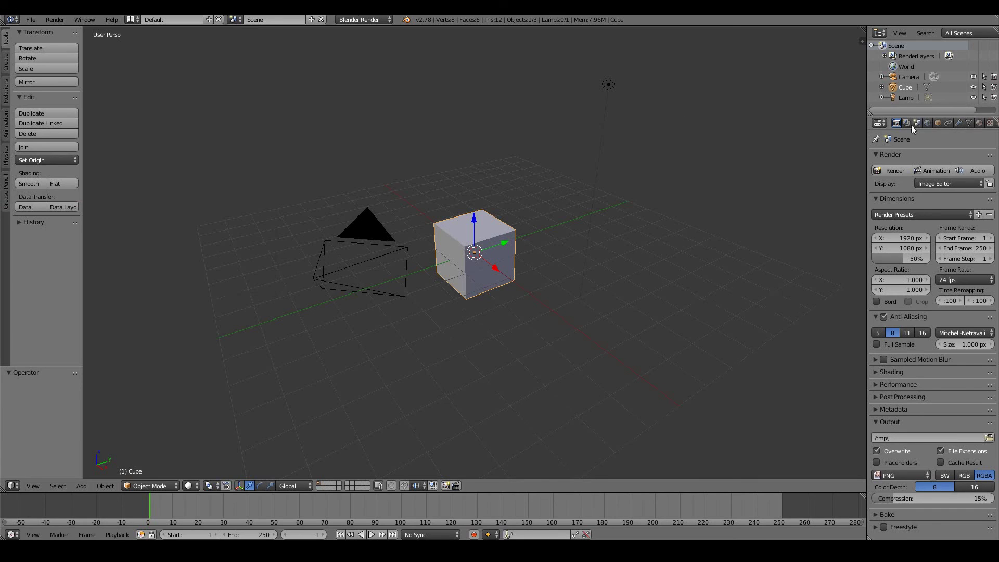
# Scroll the Properties editor's tab row and show the Cube's Physics settings
pyautogui.hscroll(2, 969, 123)
pyautogui.hscroll(2, 969, 123)
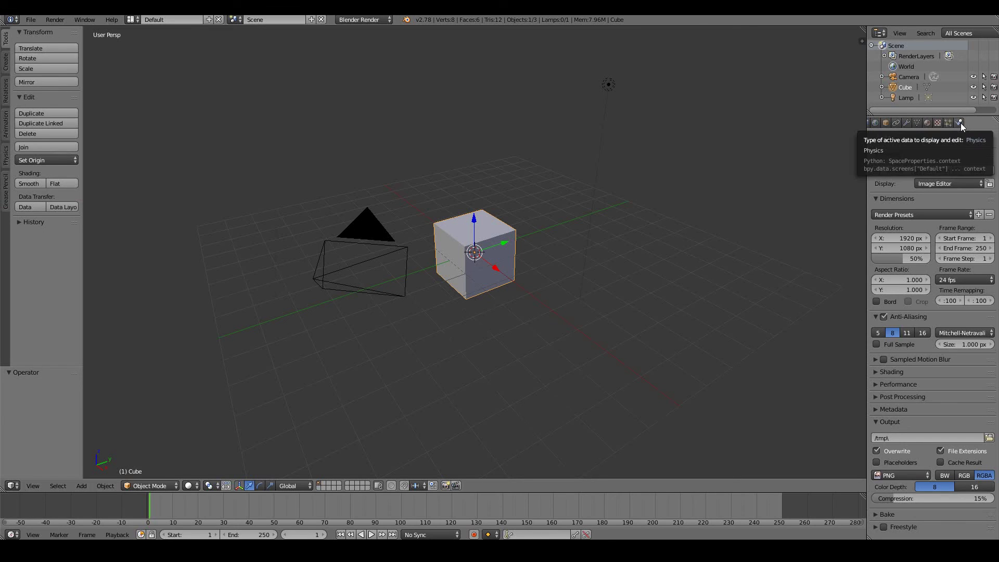
pyautogui.click(960, 123)
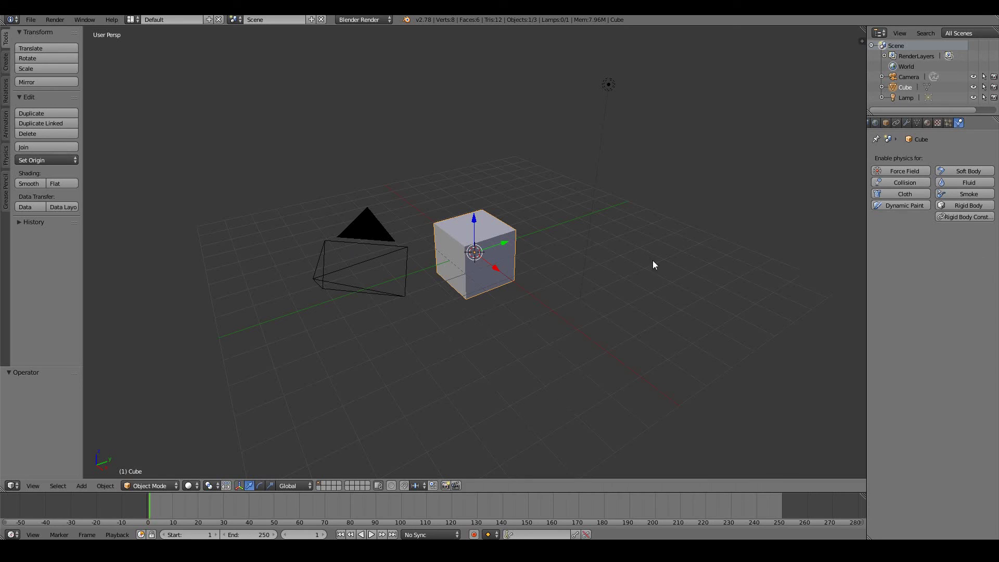
# Delete the camera and lamp together, then reselect the cube
pyautogui.rightClick(317, 249)
pyautogui.keyDown('shift'); pyautogui.rightClick(609, 84); pyautogui.keyUp('shift')
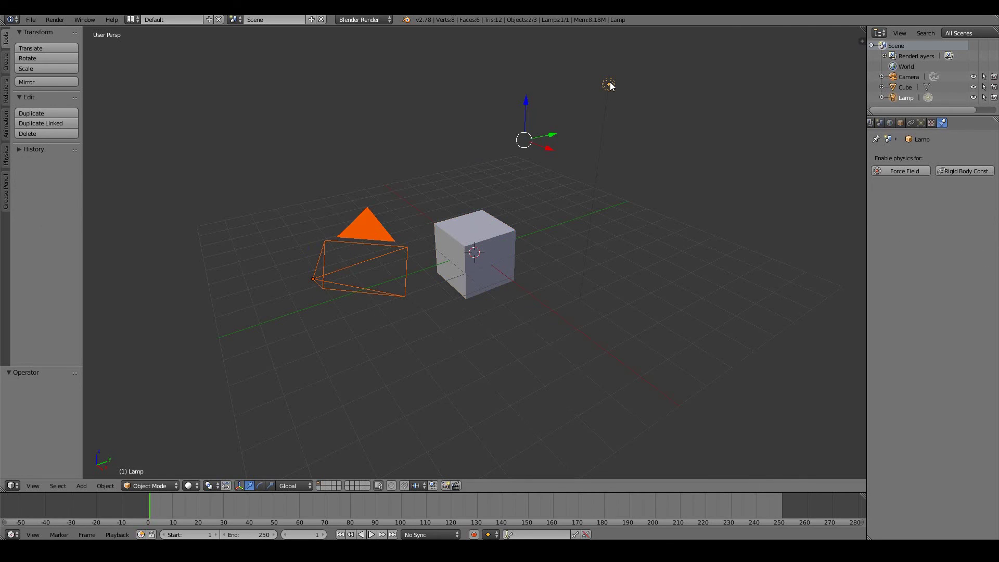
pyautogui.press('x')
pyautogui.click(574, 118)
pyautogui.rightClick(474, 229)
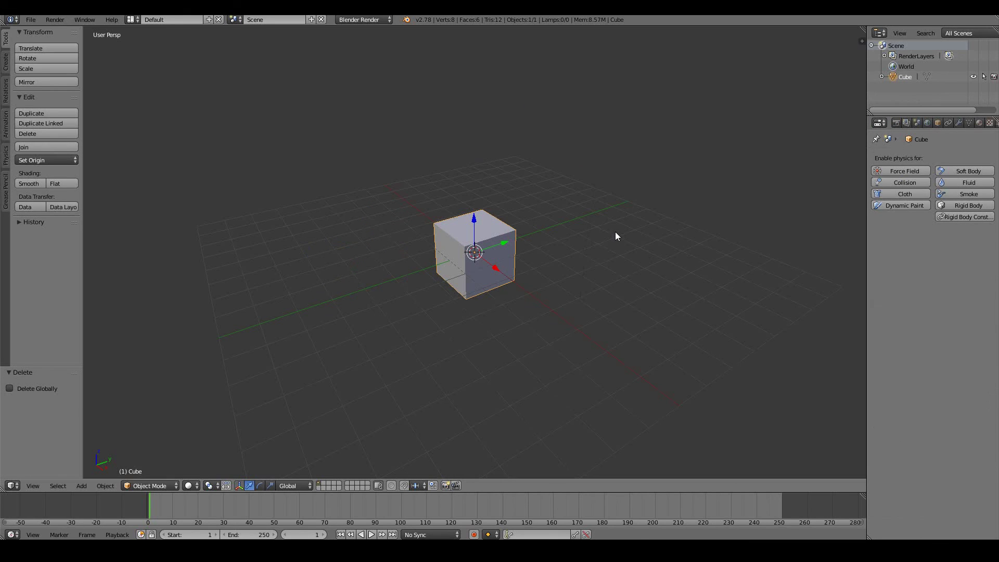
pyautogui.click(906, 171)
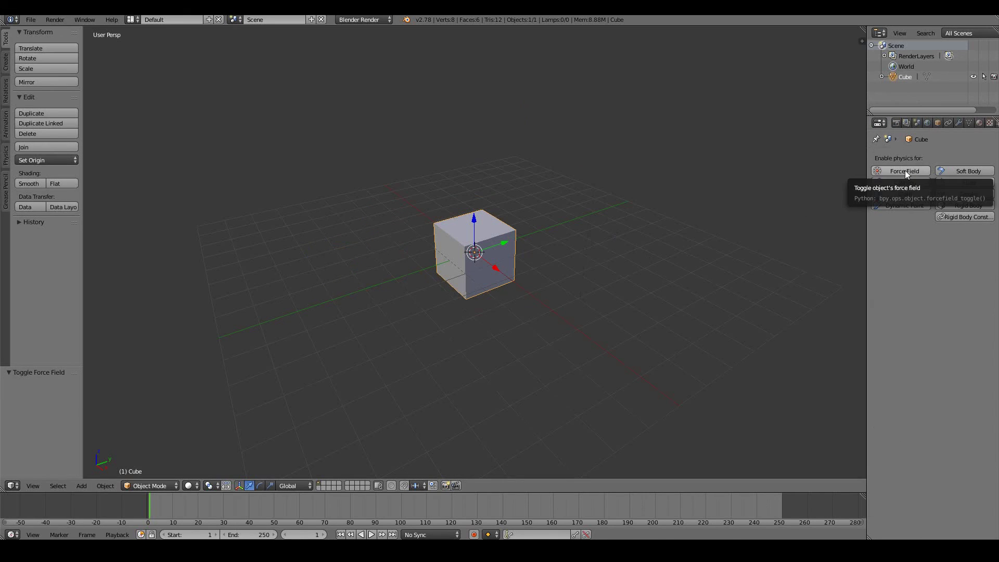
pyautogui.click(905, 171)
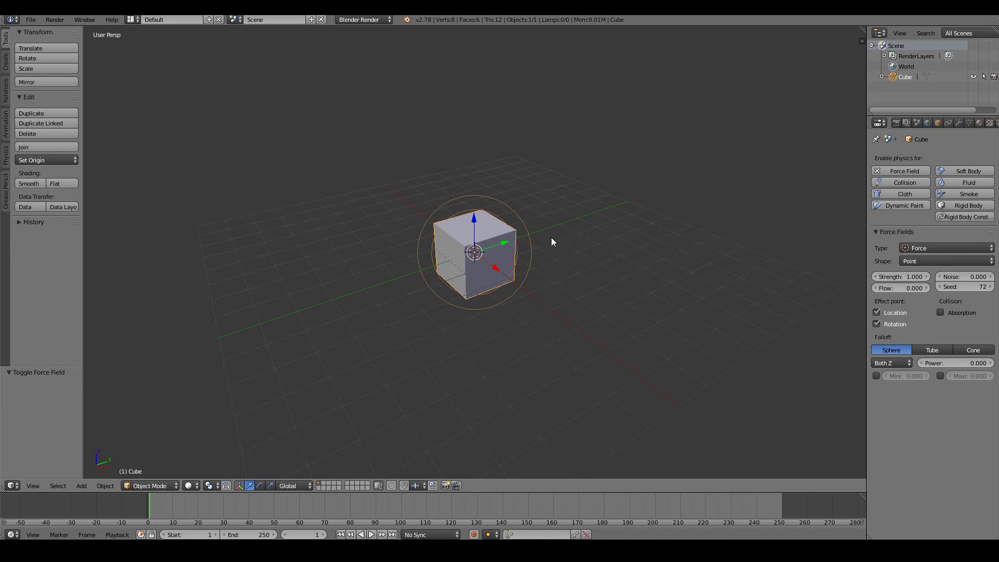
pyautogui.moveTo(551, 238); pyautogui.dragTo(519, 239, button='middle')
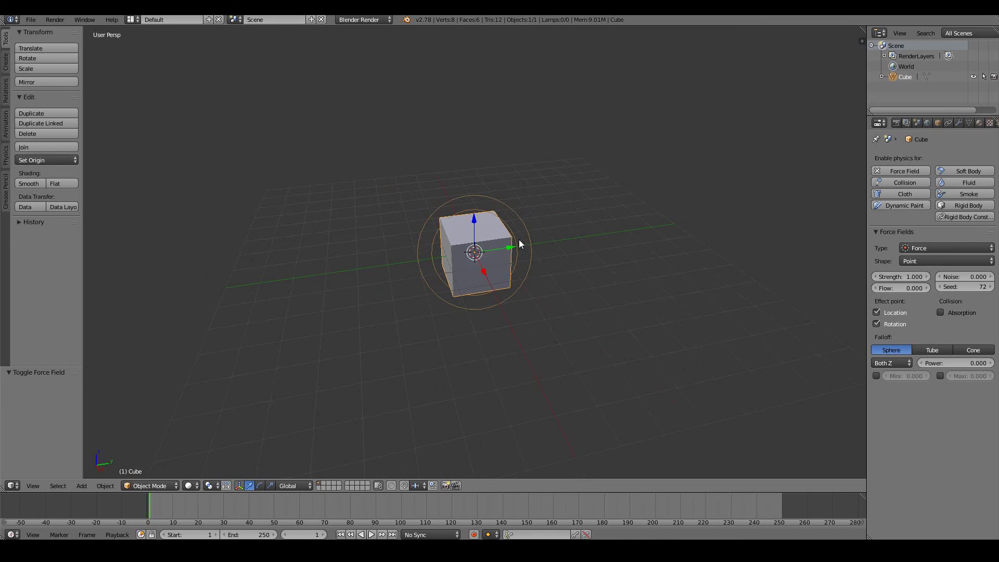
pyautogui.click(898, 276)
pyautogui.write('18')
pyautogui.press('Return')
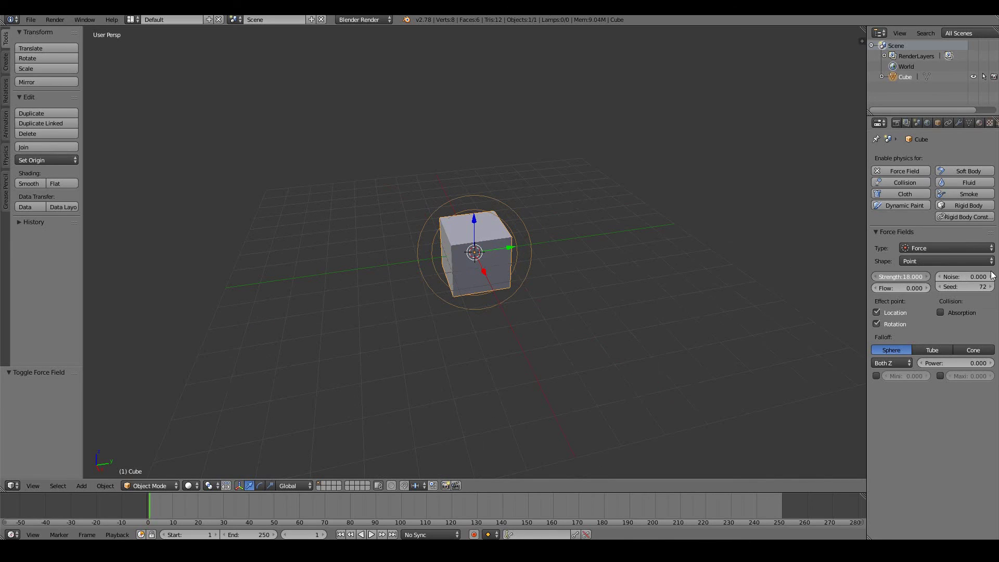
pyautogui.moveTo(993, 276); pyautogui.dragTo(789, 294)
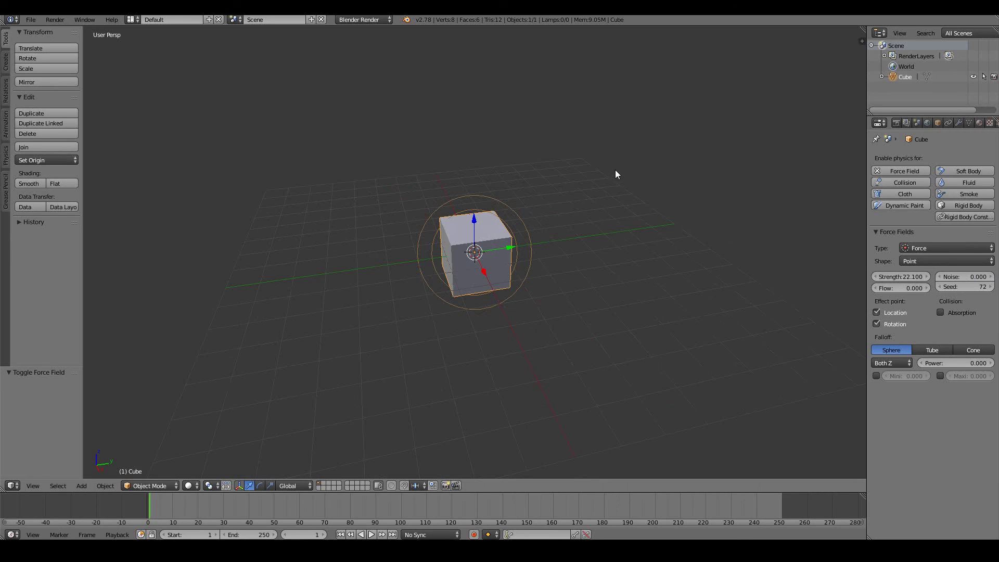
pyautogui.click(890, 171)
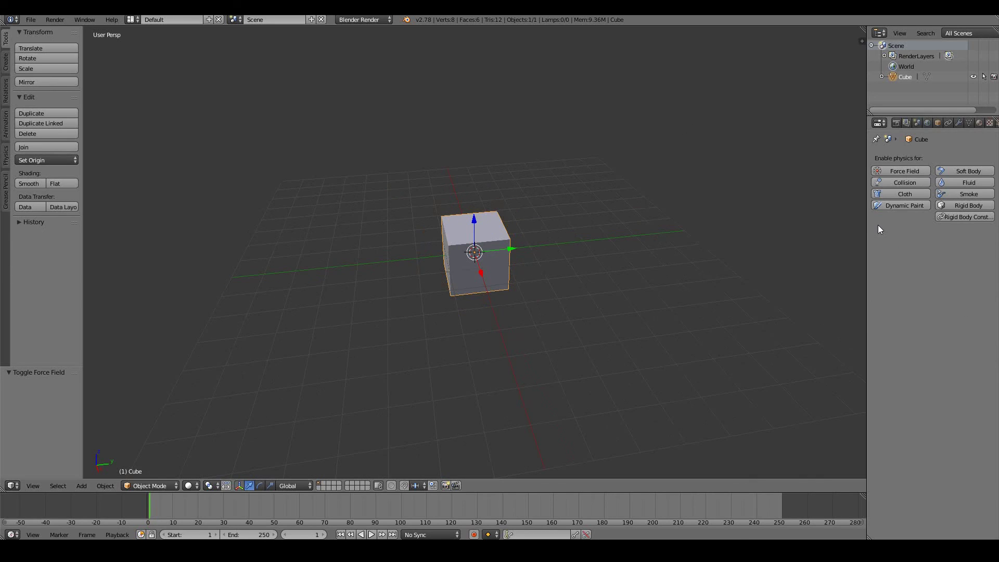
# Enable Collision on the cube, try and remove Cloth, place the 3D cursor above it, and bring up Add > Mesh
pyautogui.click(904, 182)
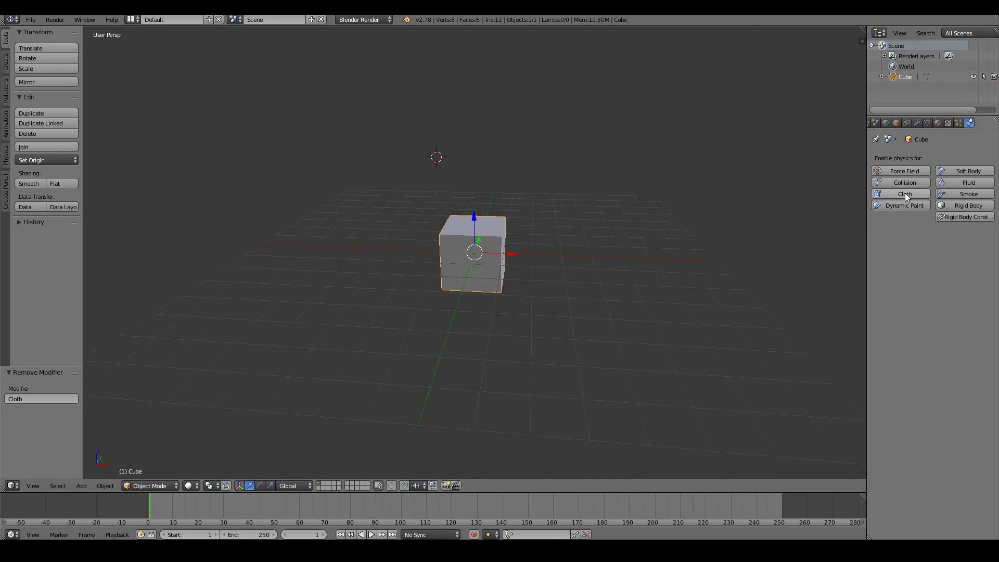
pyautogui.click(905, 195)
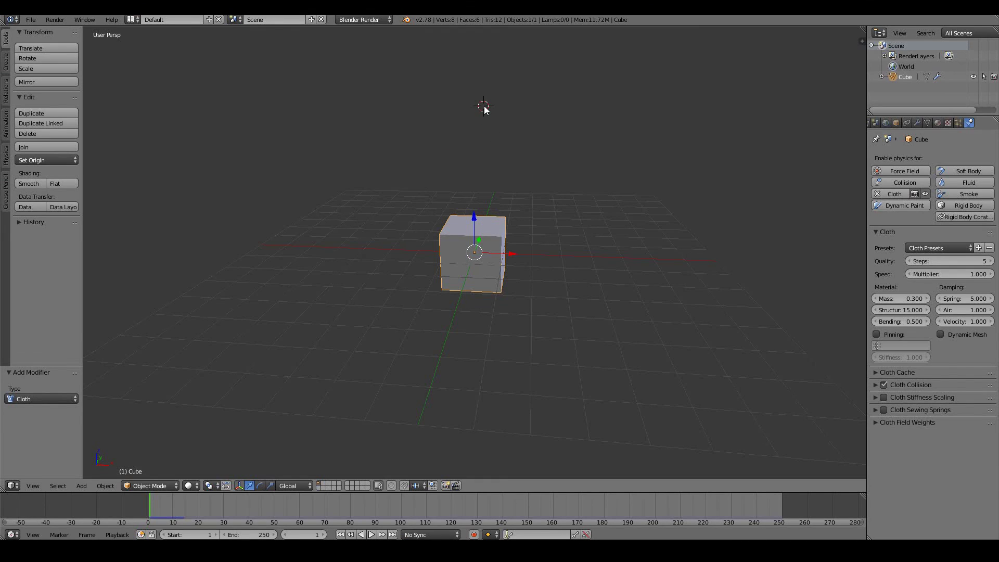
pyautogui.click(477, 106)
pyautogui.click(903, 184)
pyautogui.click(894, 193)
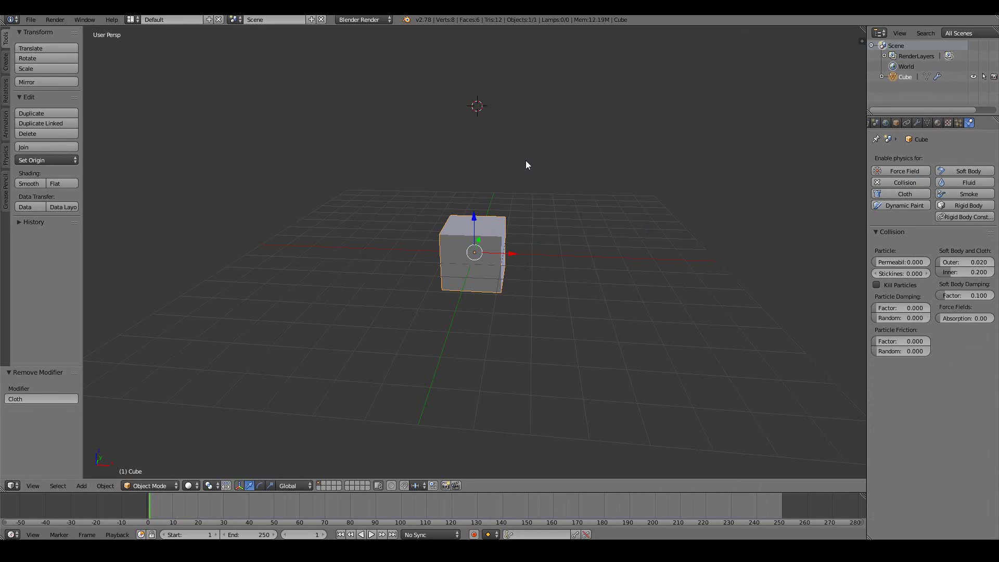
pyautogui.hotkey('shift', 'a')
pyautogui.moveTo(525, 160)
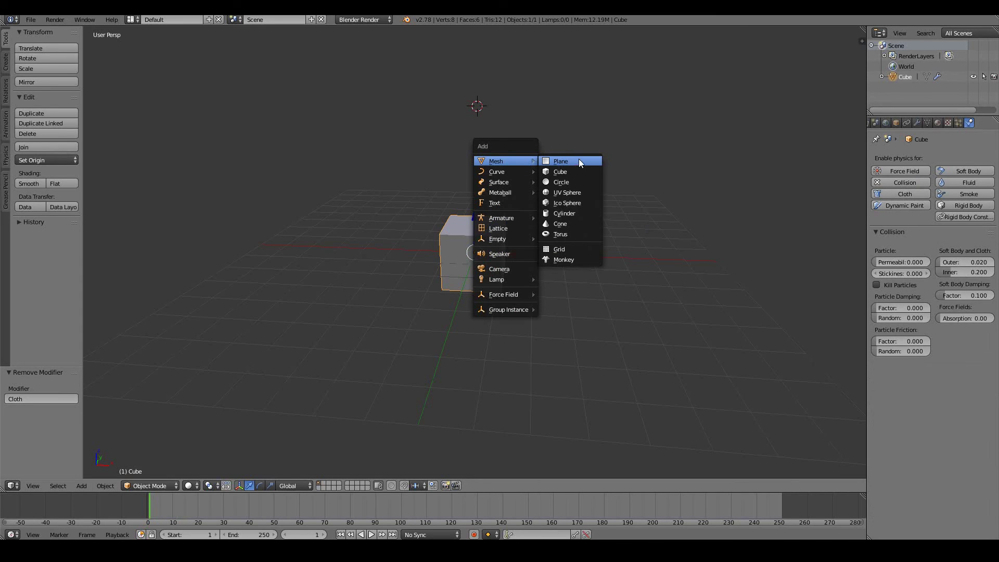
# Add a cylinder, move it into place above the cube, and enter Edit Mode
pyautogui.click(560, 214)
pyautogui.moveTo(559, 213); pyautogui.dragTo(463, 181, button='middle')
pyautogui.press('g')
pyautogui.click(530, 176)
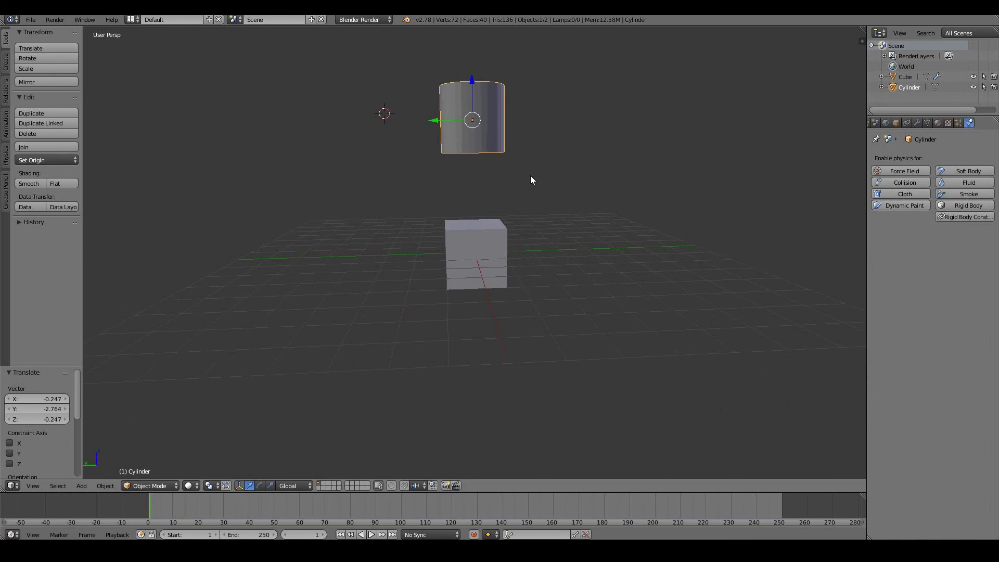
pyautogui.moveTo(530, 176); pyautogui.dragTo(535, 145, button='middle')
pyautogui.press('g')
pyautogui.click(537, 155)
pyautogui.press('Tab')
pyautogui.scroll(2, 525, 161)
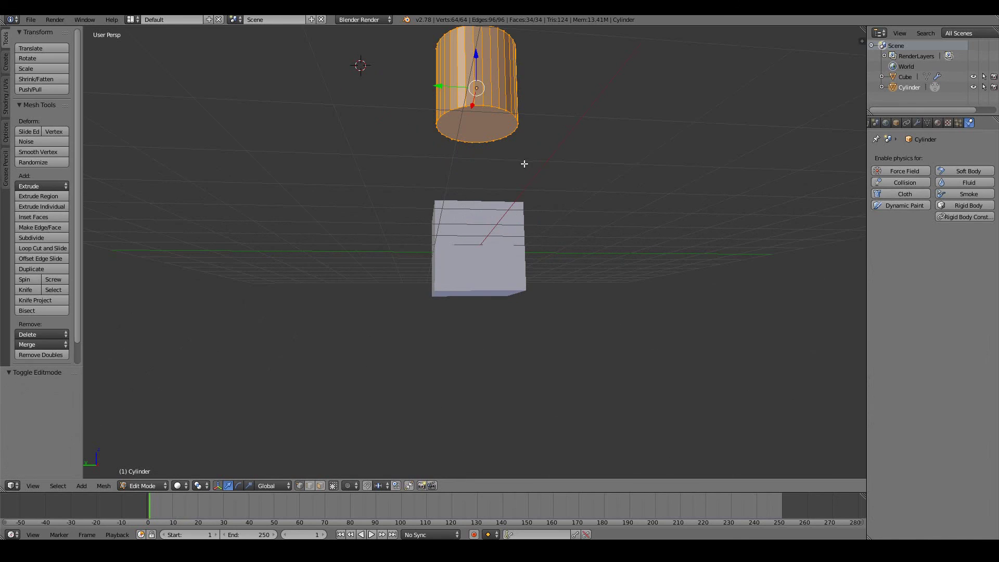
# Delete the cylinder's top and bottom cap faces
pyautogui.rightClick(473, 129)
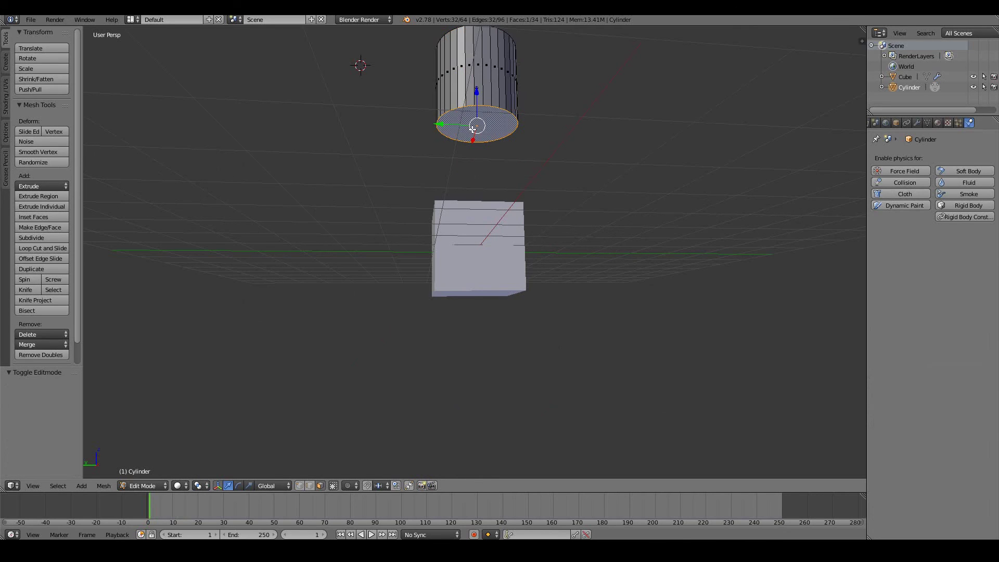
pyautogui.moveTo(473, 129); pyautogui.dragTo(471, 156, button='middle')
pyautogui.keyDown('shift'); pyautogui.rightClick(487, 136); pyautogui.keyUp('shift')
pyautogui.press('x')
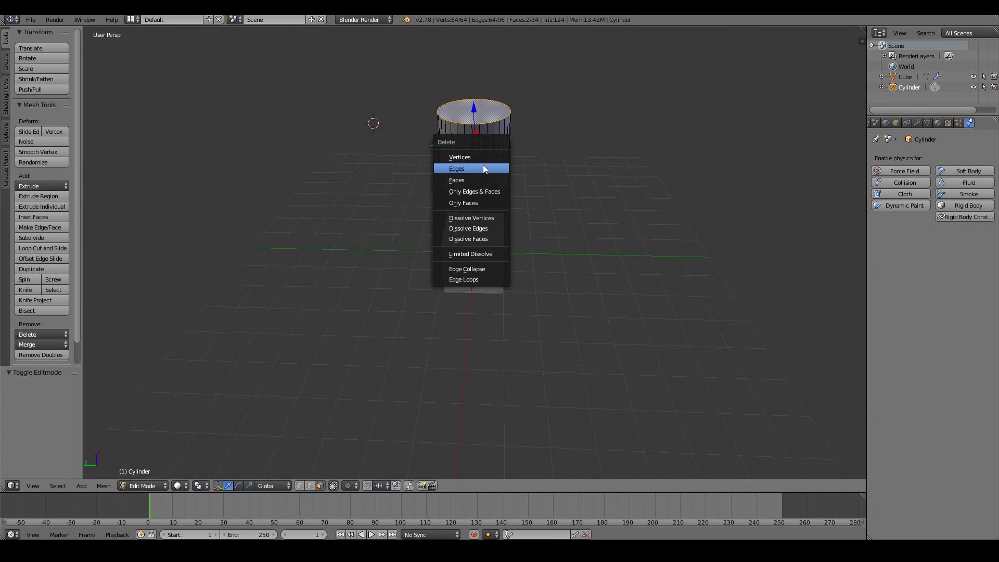
pyautogui.click(475, 177)
pyautogui.moveTo(476, 177); pyautogui.dragTo(497, 136, button='middle')
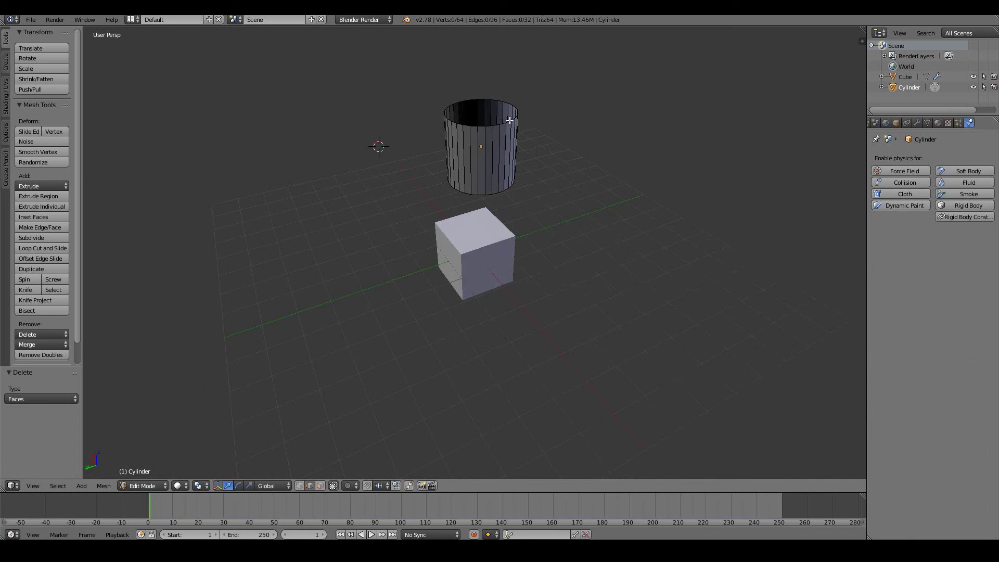
# Scale the cylinder's top rim loop inward so it tapers like a cone
pyautogui.keyDown('alt'); pyautogui.click(509, 121); pyautogui.keyUp('alt')
pyautogui.moveTo(557, 154); pyautogui.dragTo(697, 180, button='middle')
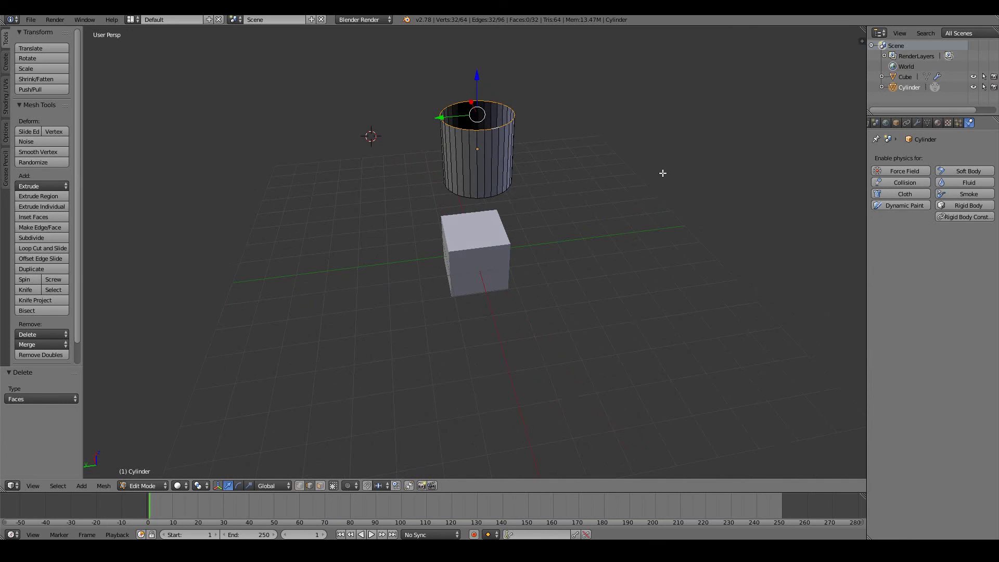
pyautogui.press('s')
pyautogui.click(564, 167)
# Add five horizontal loop cuts around the tapered cylinder
pyautogui.press('Tab')
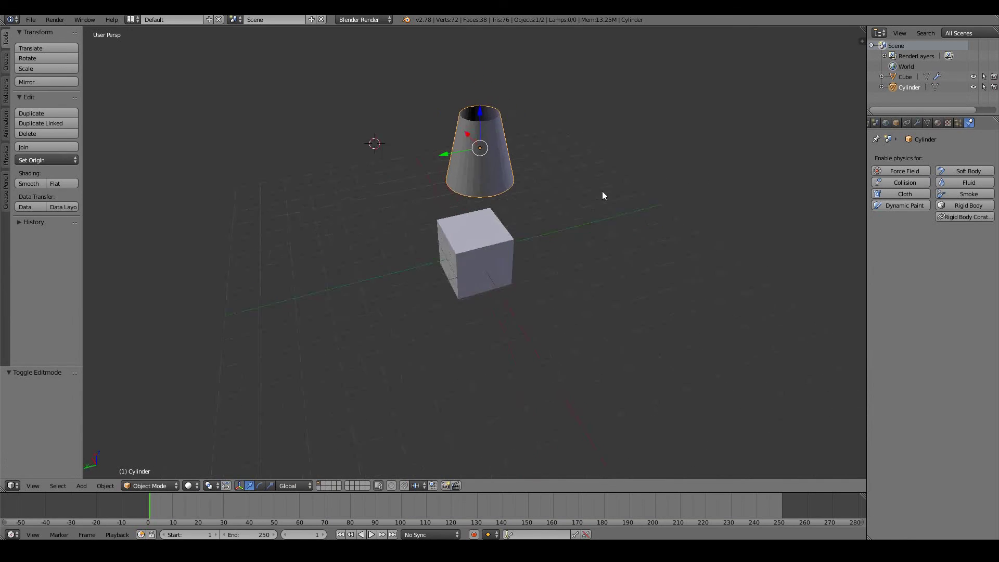
pyautogui.moveTo(603, 195); pyautogui.dragTo(625, 187, button='middle')
pyautogui.press('Tab')
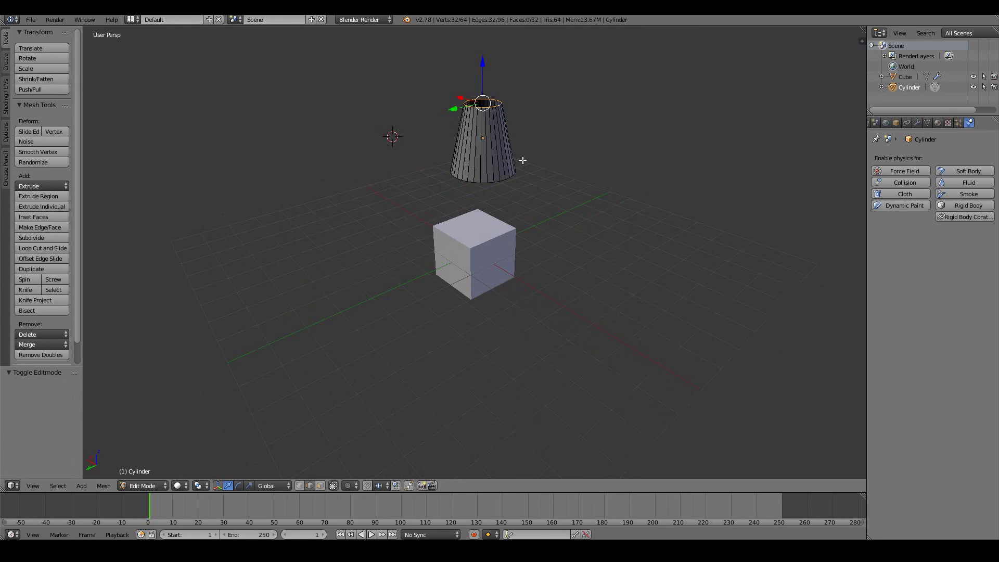
pyautogui.hotkey('ctrl', 'r')
pyautogui.scroll(4, 522, 160)
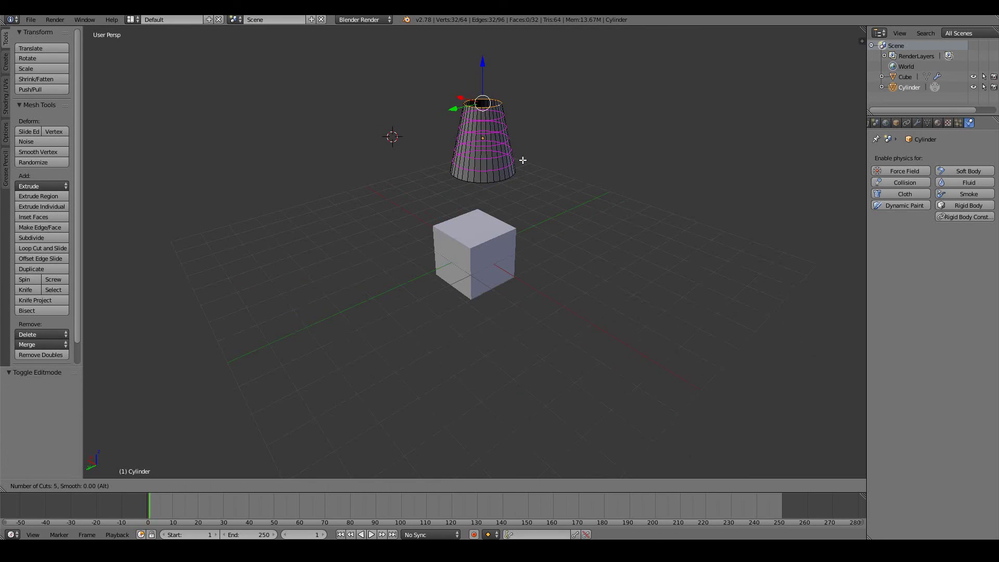
pyautogui.click(523, 160)
pyautogui.rightClick(523, 160)
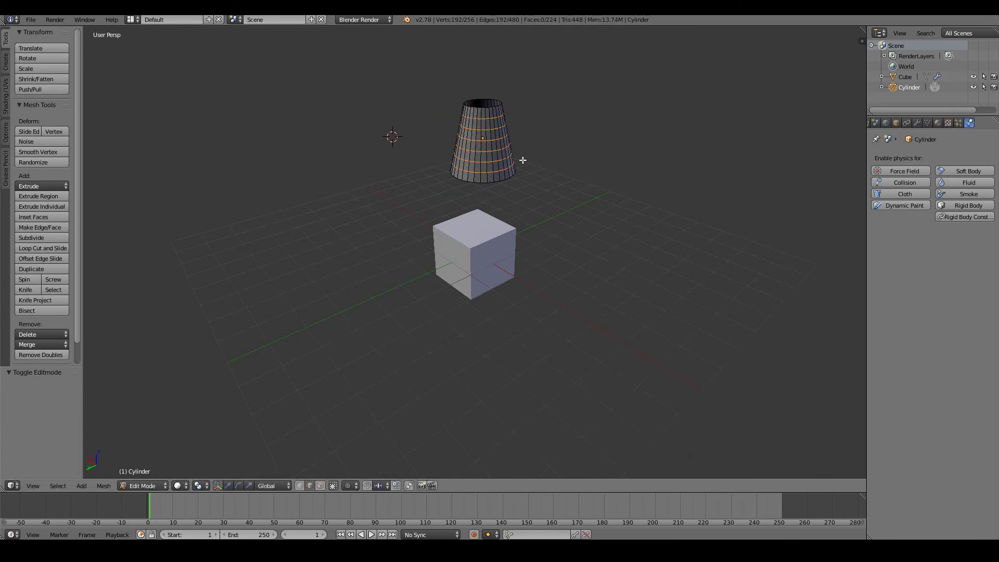
pyautogui.hotkey('ctrl', 'space')
pyautogui.press('Tab')
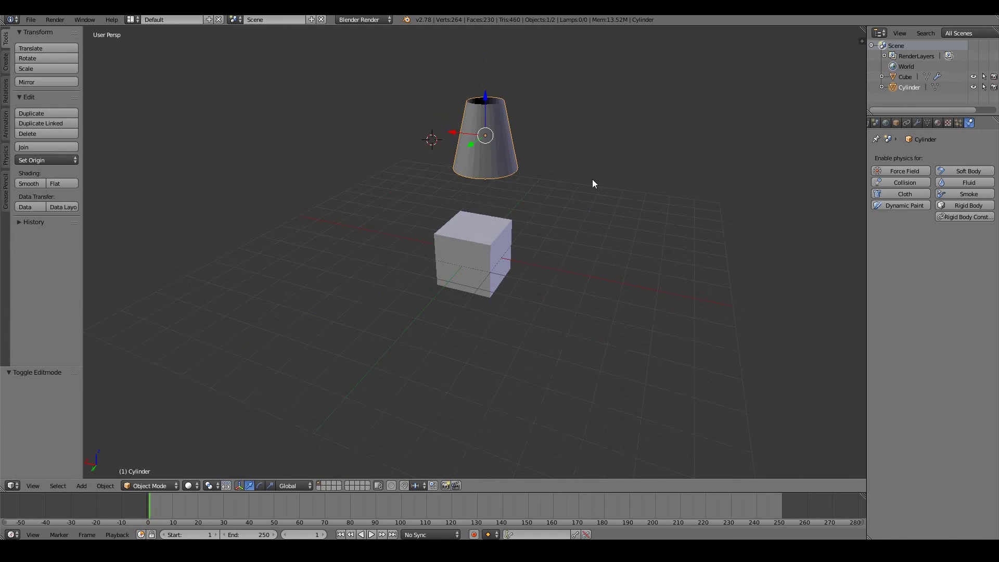
# Give the cone Cloth physics and position it just above the cube
pyautogui.press('g')
pyautogui.click(508, 189)
pyautogui.moveTo(503, 202)
pyautogui.mouseDown(button='middle')
pyautogui.moveTo(508, 189)
pyautogui.moveTo(502, 204)
pyautogui.mouseUp(button='middle')
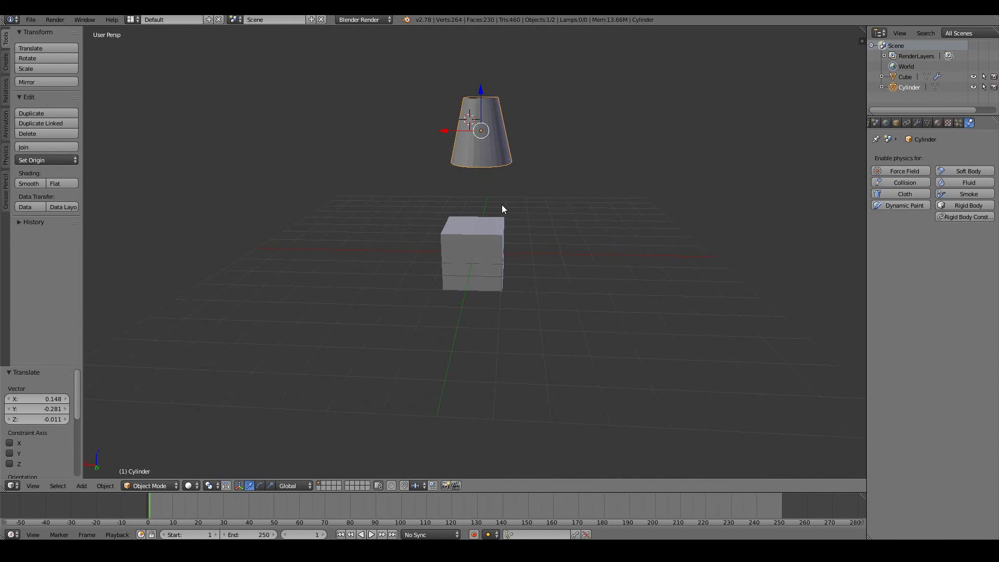
pyautogui.rightClick(490, 235)
pyautogui.moveTo(492, 164); pyautogui.dragTo(510, 189, button='middle')
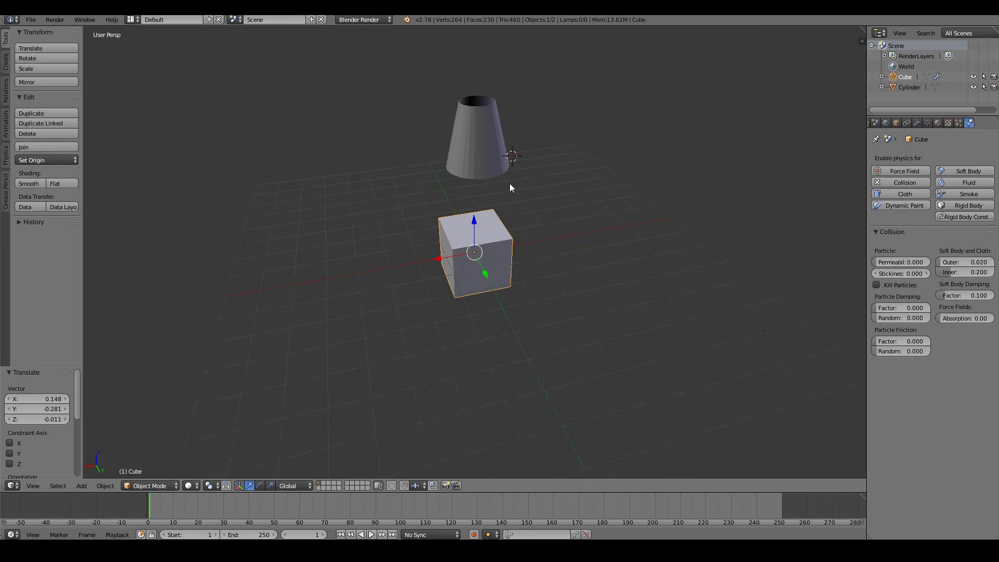
pyautogui.rightClick(475, 138)
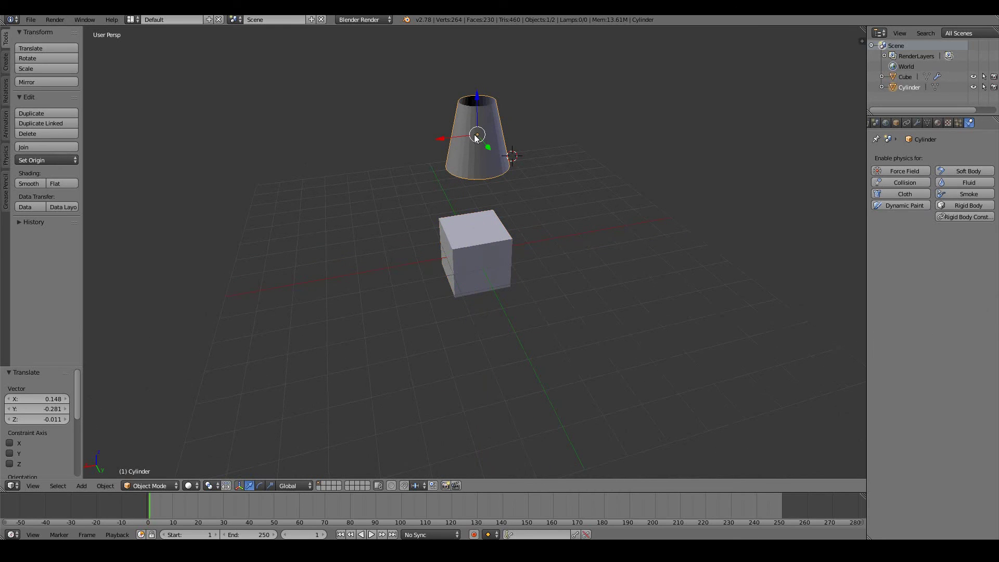
pyautogui.click(909, 194)
pyautogui.moveTo(517, 223); pyautogui.dragTo(603, 221, button='middle')
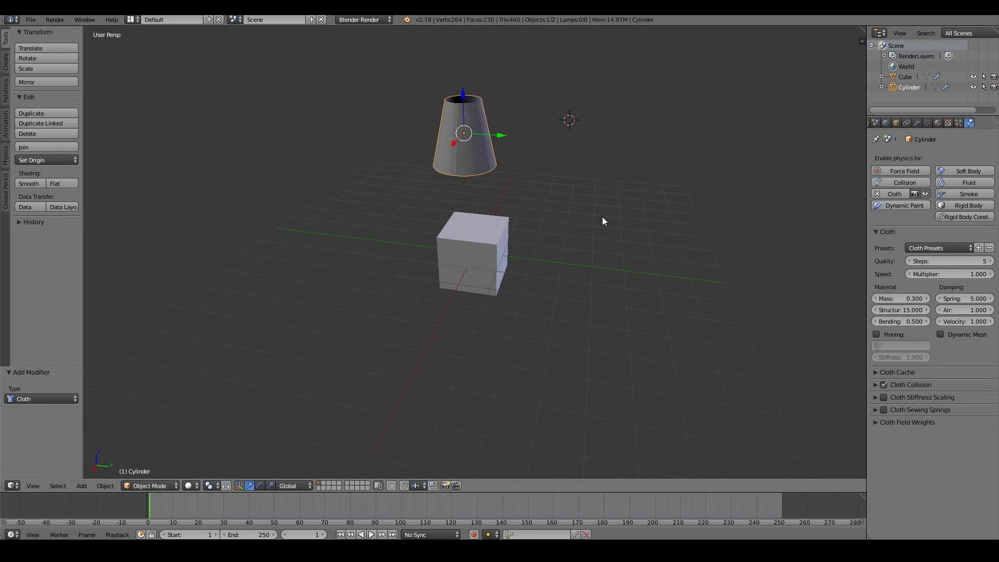
pyautogui.press('g')
pyautogui.click(505, 188)
pyautogui.moveTo(508, 188); pyautogui.dragTo(572, 245, button='middle')
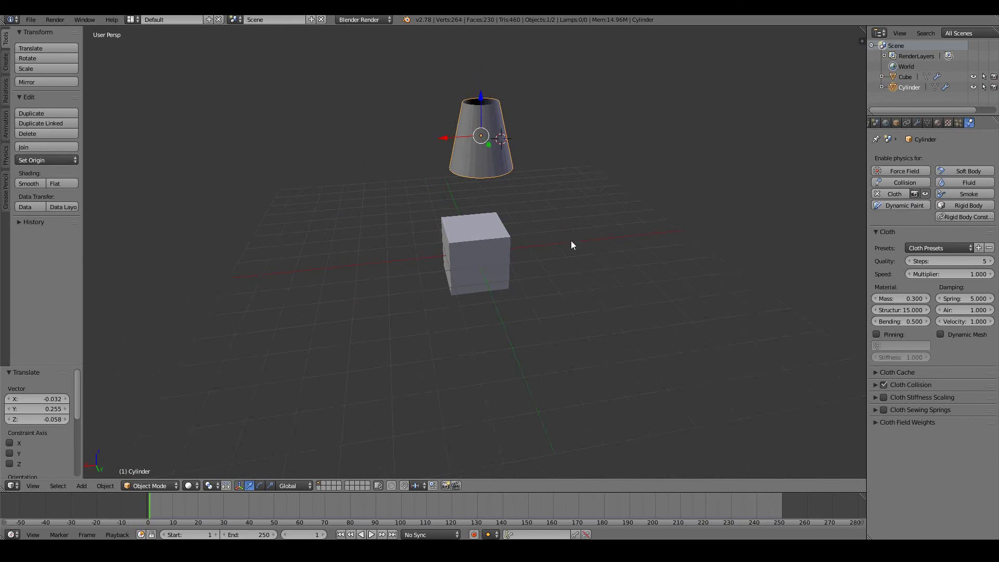
# Play the cloth simulation twice with Alt+A, rewinding to frame 1 each time, then view the Cloth Presets list
pyautogui.hotkey('alt', 'a')
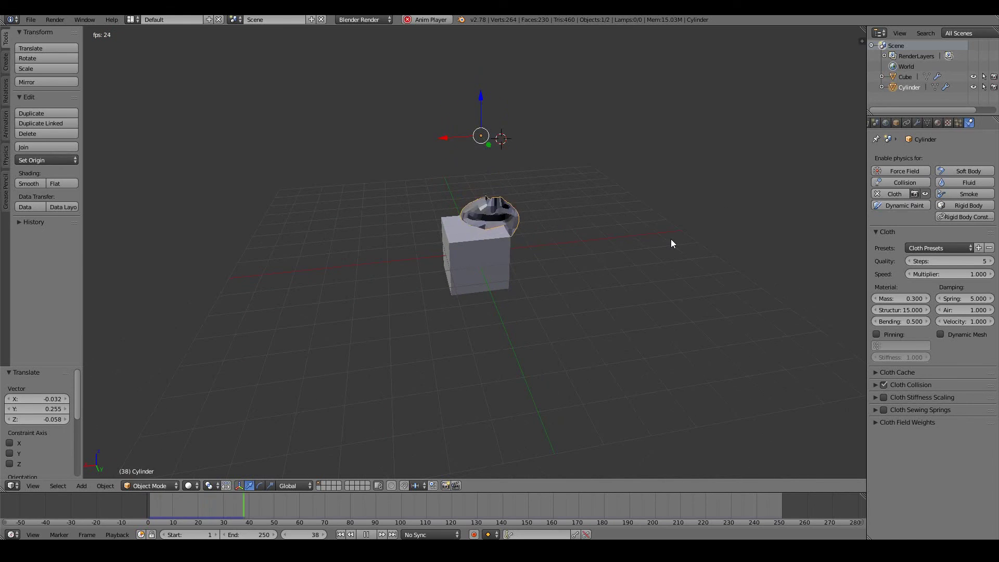
pyautogui.moveTo(670, 239); pyautogui.dragTo(600, 258, button='middle')
pyautogui.hotkey('shift', 'Left')
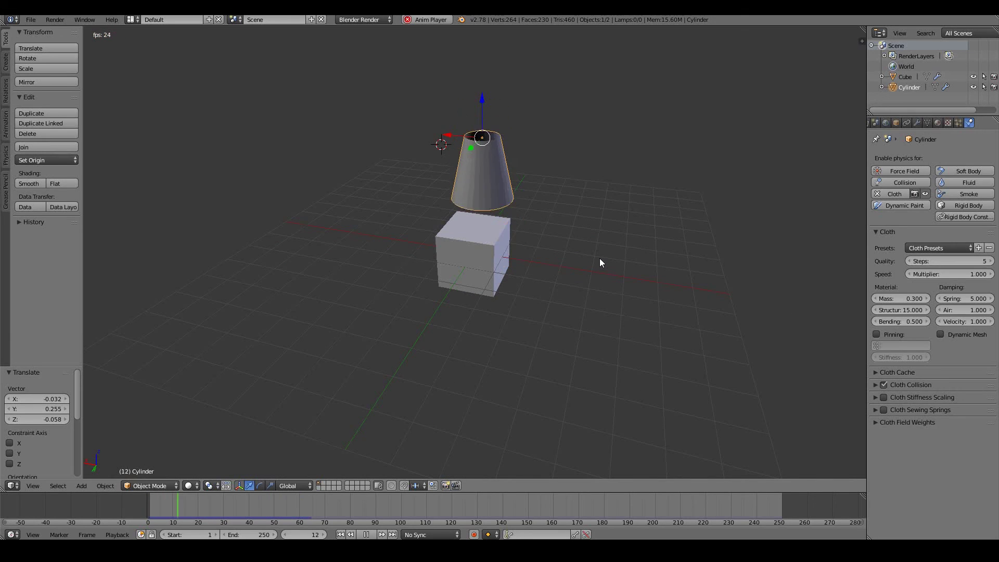
pyautogui.moveTo(600, 258); pyautogui.dragTo(620, 239, button='middle')
pyautogui.press('Escape')
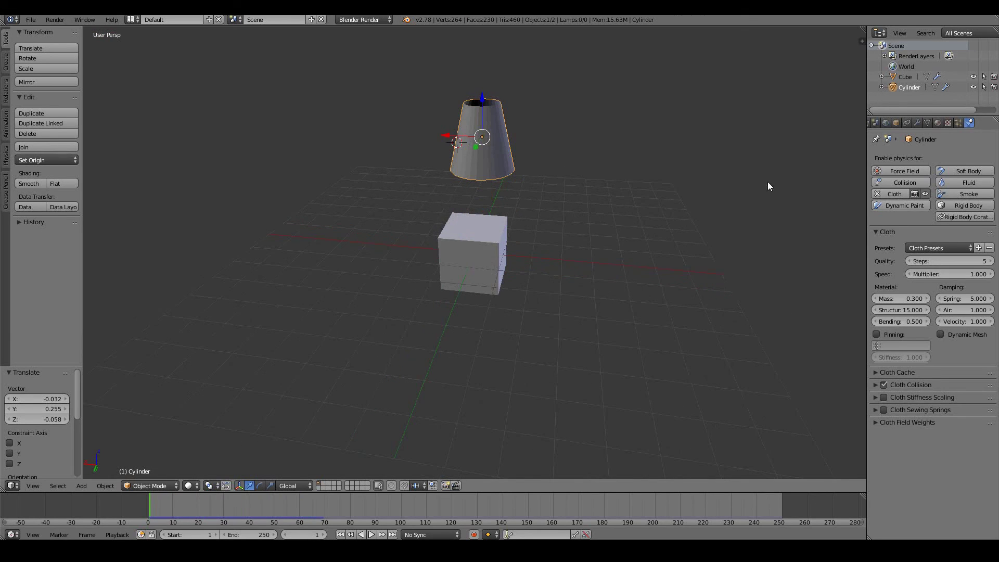
pyautogui.hotkey('alt', 'a')
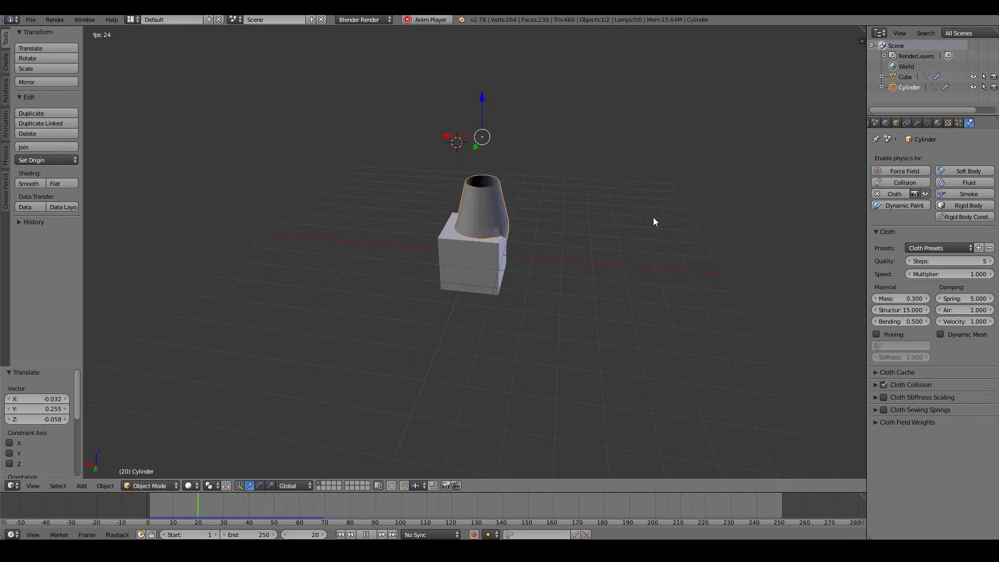
pyautogui.press('Escape')
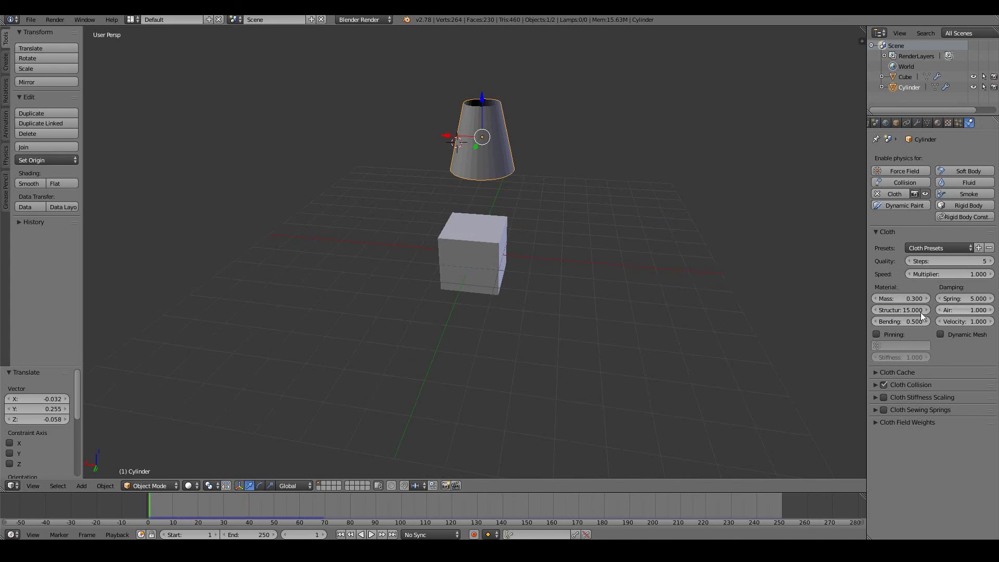
pyautogui.click(951, 250)
# Close Cloth Presets, undo back to the plain cube, and enable Dynamic Paint on it
pyautogui.click(935, 247)
pyautogui.hotkey('ctrl', 'z')
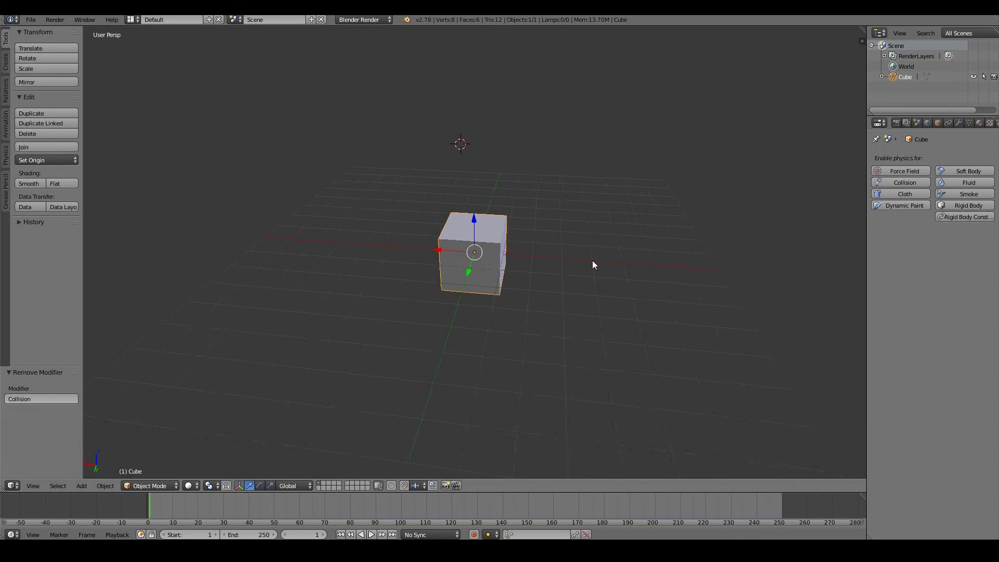
pyautogui.click(901, 207)
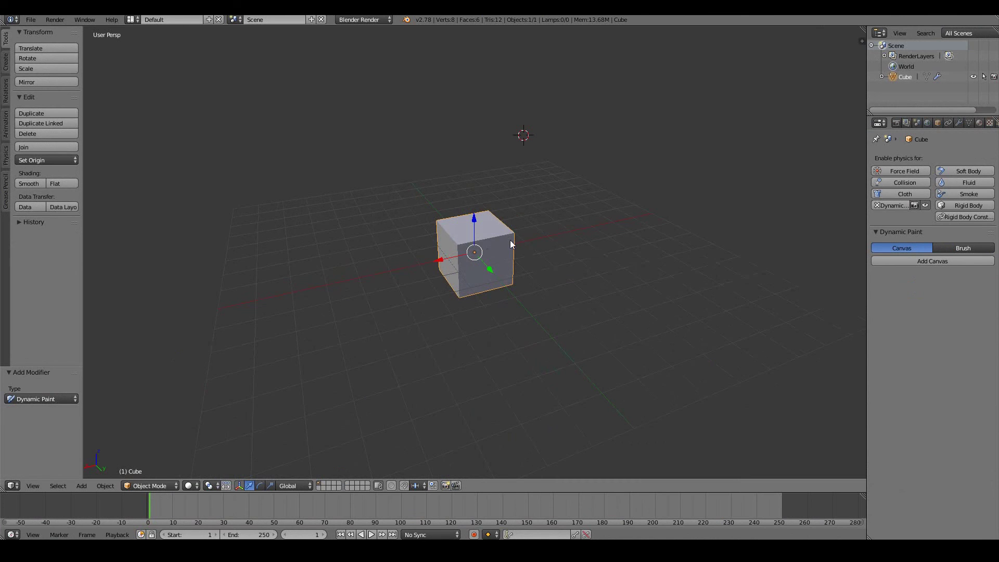
pyautogui.moveTo(511, 262); pyautogui.dragTo(502, 263, button='middle')
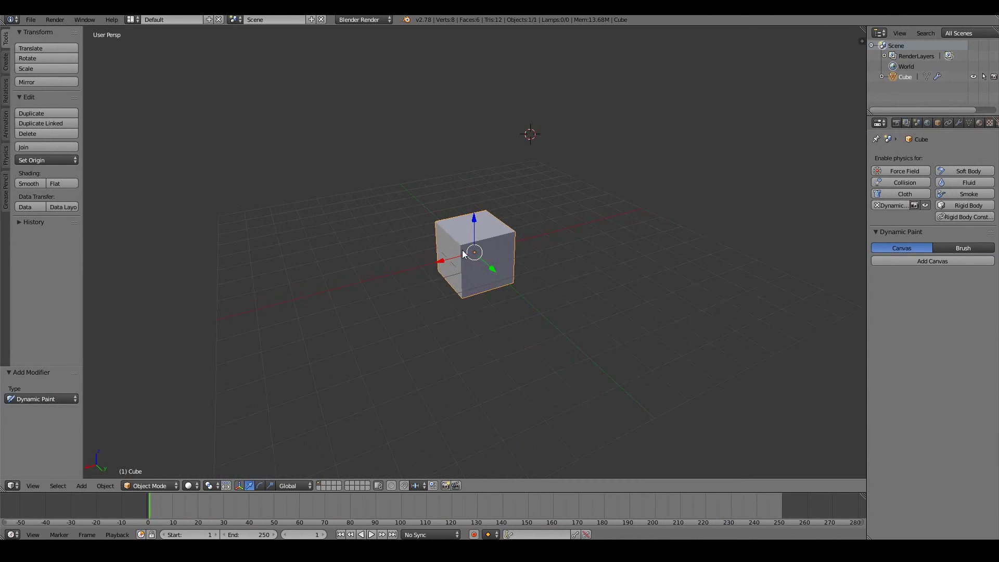
pyautogui.moveTo(491, 269); pyautogui.dragTo(490, 263, button='middle')
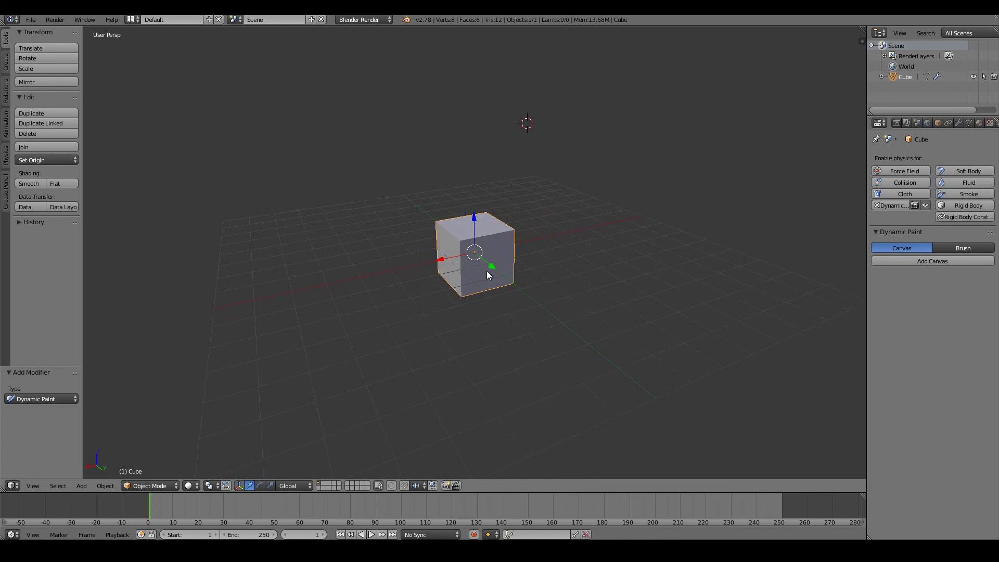
# Swap the cube's Dynamic Paint for Soft Body and briefly play the animation
pyautogui.click(907, 205)
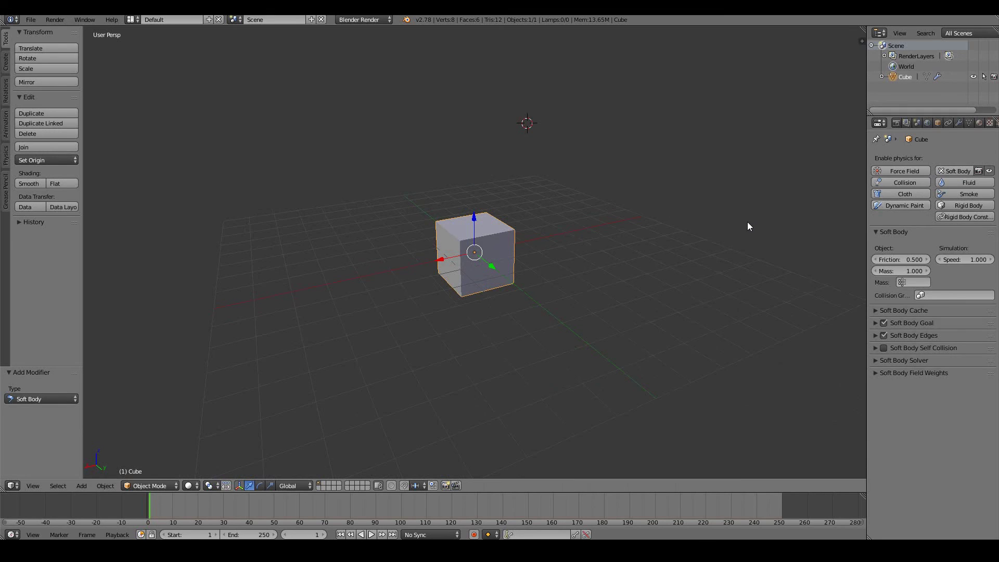
pyautogui.moveTo(748, 223); pyautogui.dragTo(742, 222, button='middle')
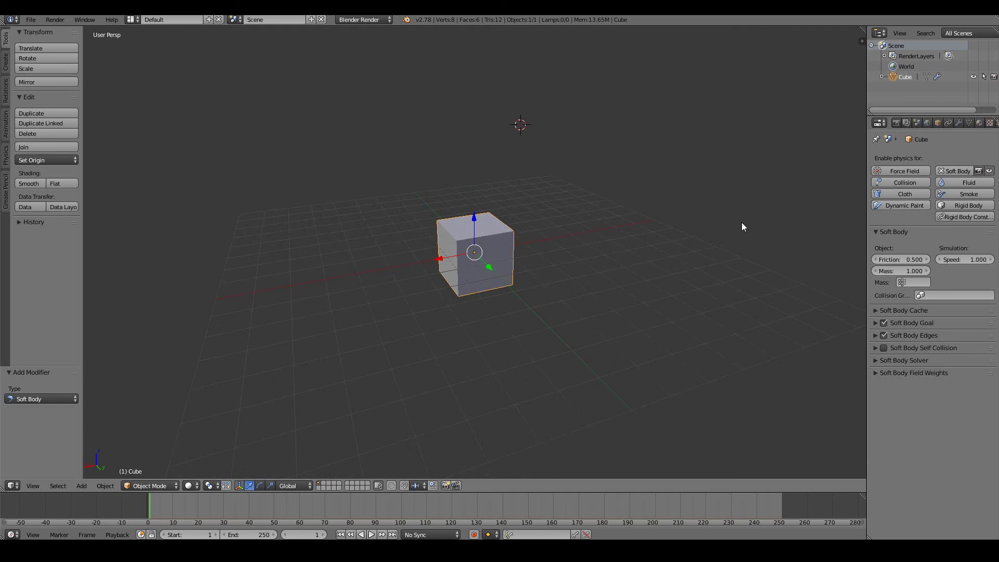
pyautogui.moveTo(727, 241); pyautogui.dragTo(720, 242, button='middle')
pyautogui.hotkey('alt', 'a')
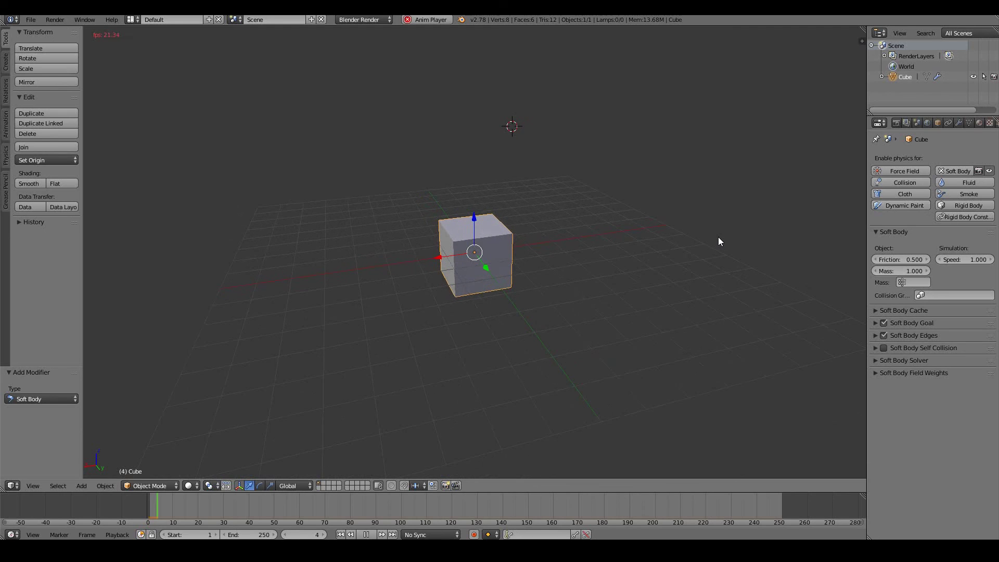
pyautogui.press('Escape')
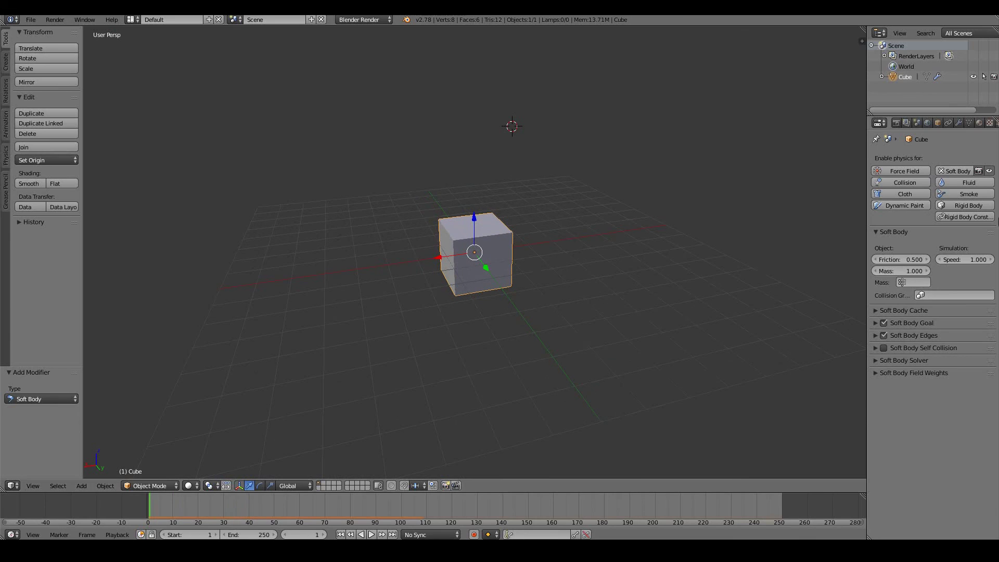
# Remove Soft Body and enable Smoke physics on the cube with type None
pyautogui.click(957, 171)
pyautogui.click(955, 194)
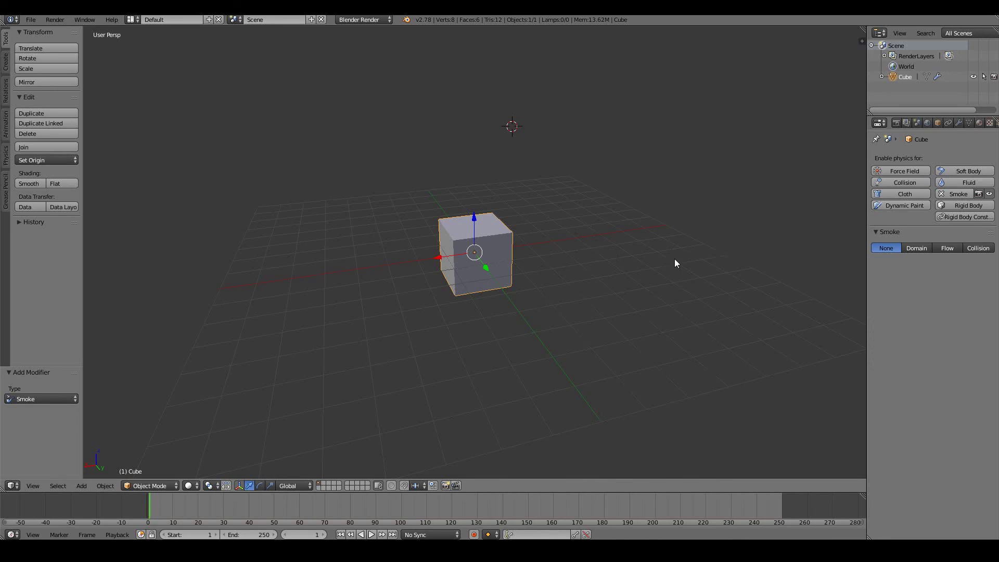
pyautogui.moveTo(647, 275); pyautogui.dragTo(635, 280, button='middle')
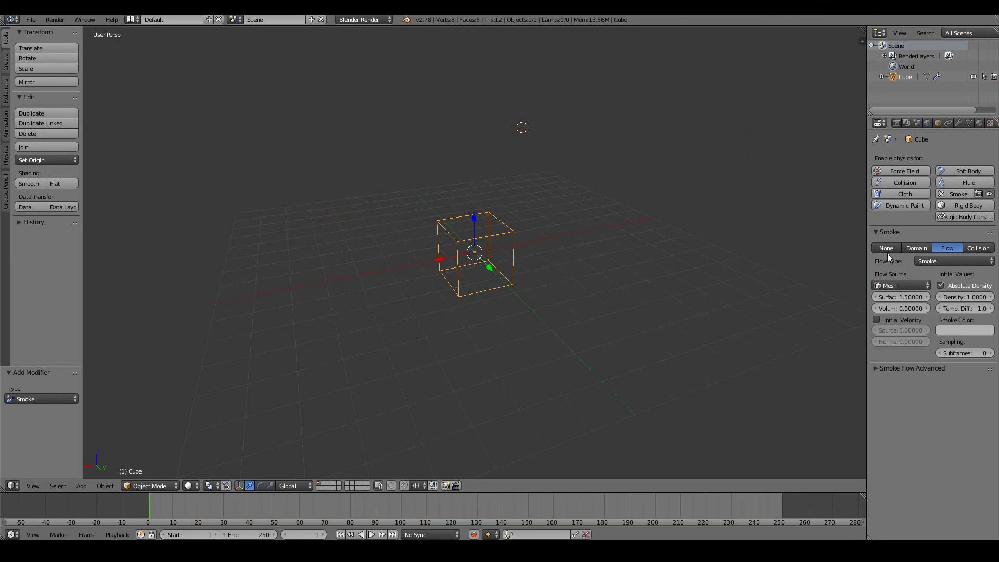
pyautogui.click(885, 251)
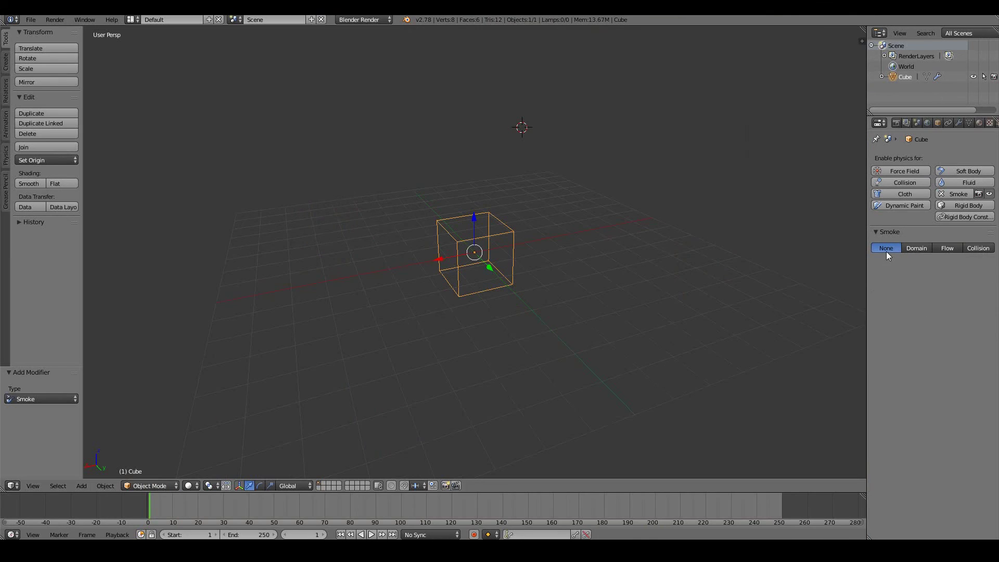
# Cycle the smoke type through Domain, Flow and Collision, return to None, then undo Smoke
pyautogui.click(914, 248)
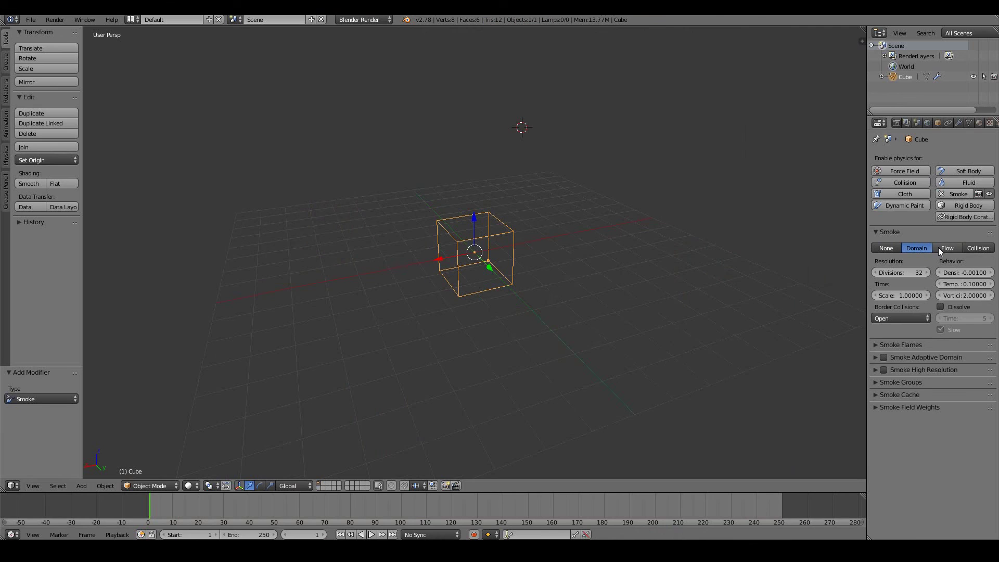
pyautogui.click(938, 247)
pyautogui.click(976, 249)
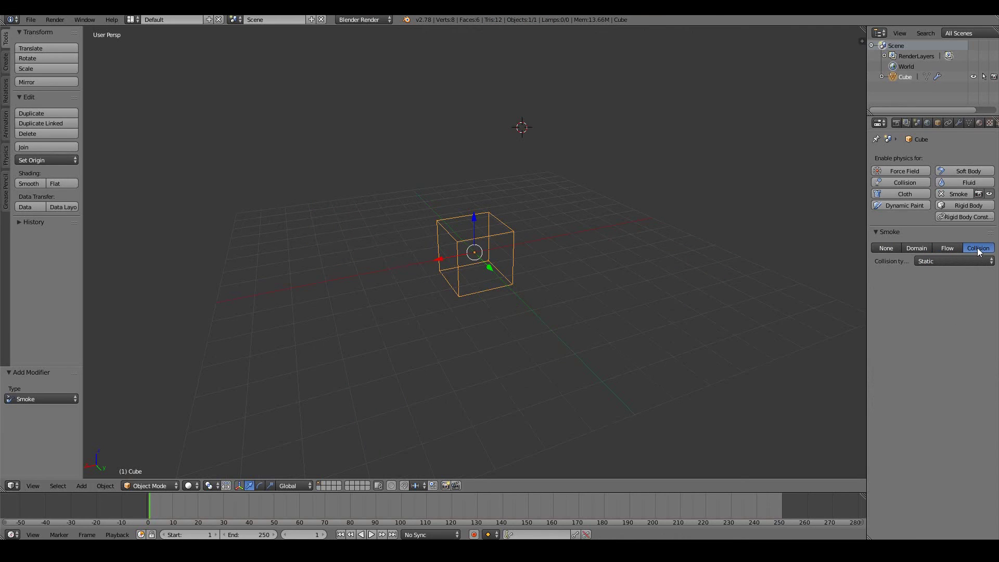
pyautogui.click(944, 252)
pyautogui.click(923, 248)
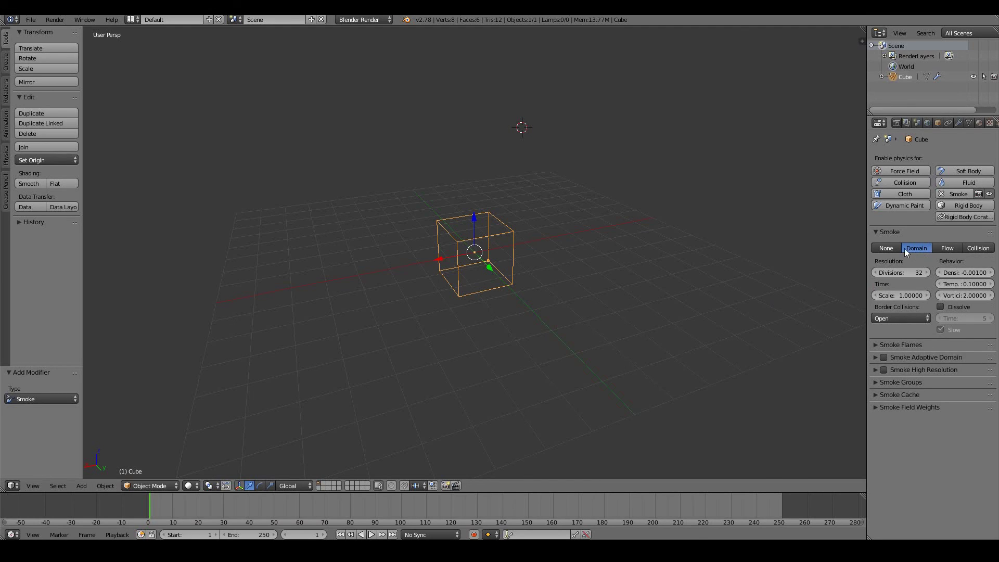
pyautogui.click(890, 248)
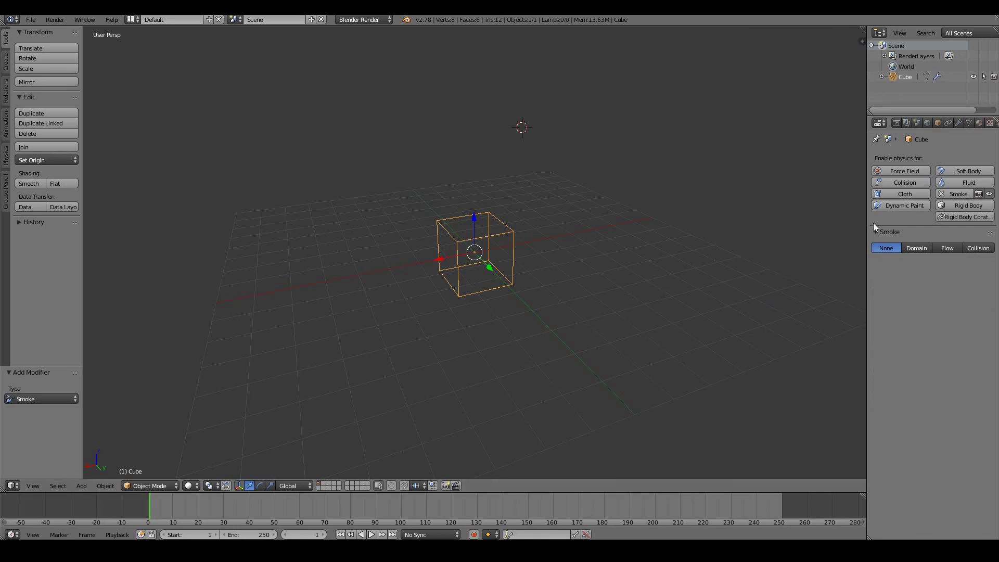
pyautogui.hotkey('ctrl', 'z')
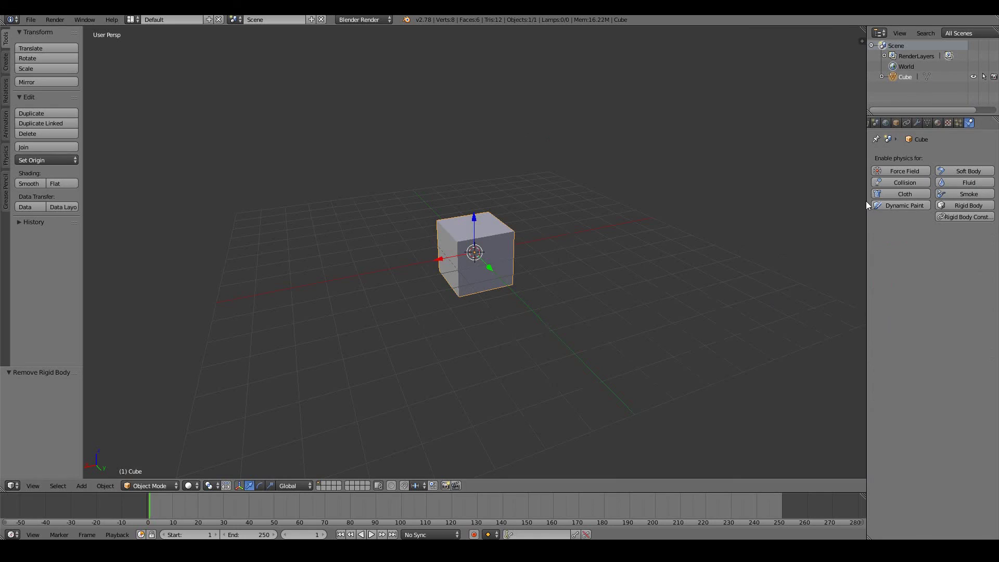
pyautogui.click(982, 207)
pyautogui.click(979, 217)
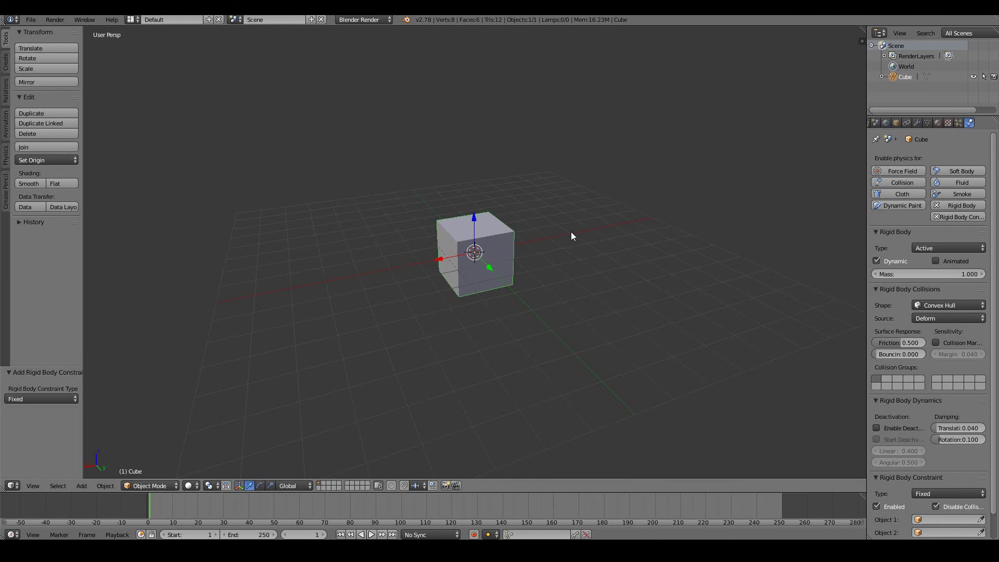
pyautogui.moveTo(555, 245); pyautogui.dragTo(571, 245, button='middle')
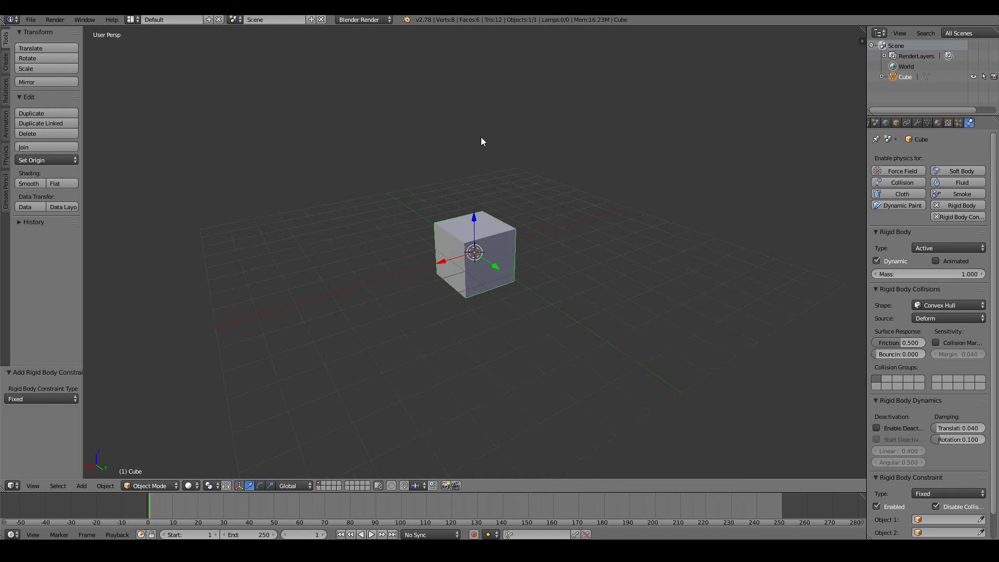
pyautogui.moveTo(499, 179); pyautogui.dragTo(507, 215, button='middle')
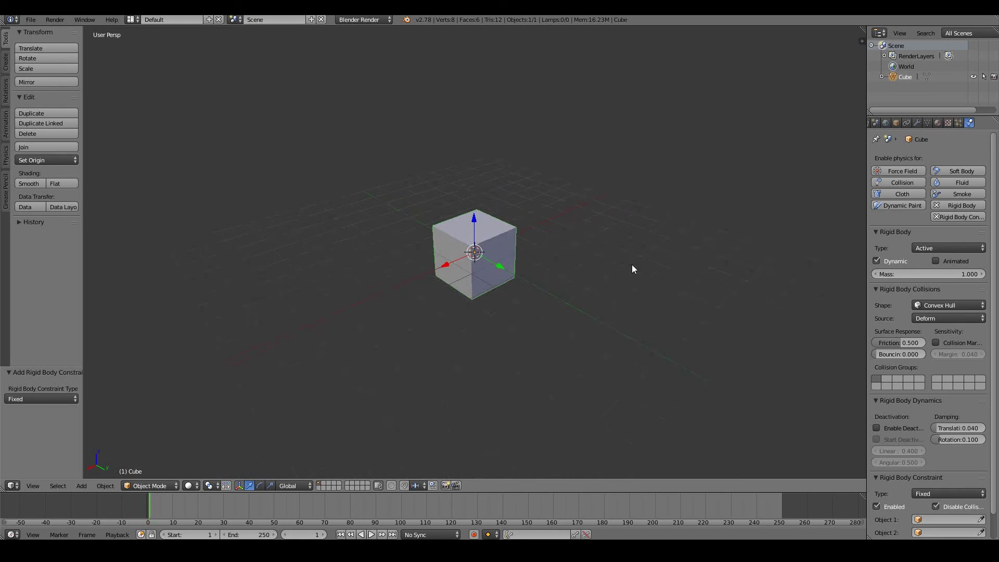
pyautogui.click(968, 207)
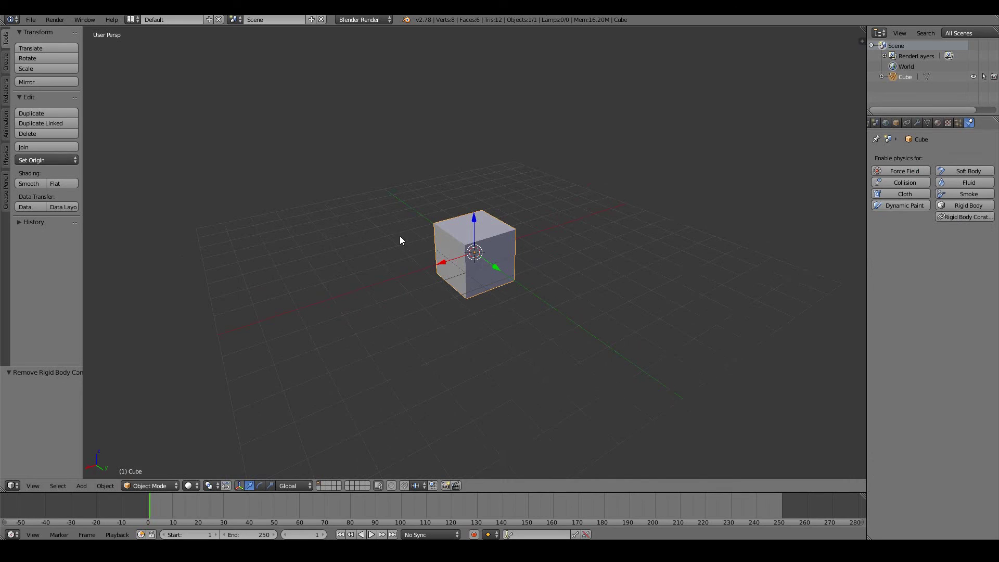
pyautogui.moveTo(435, 236); pyautogui.dragTo(416, 231, button='middle')
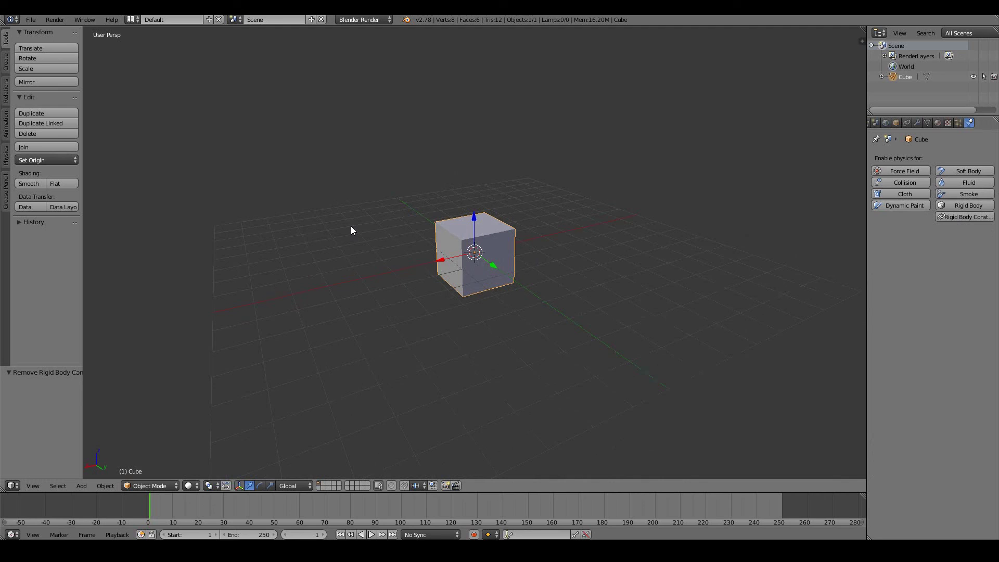
pyautogui.moveTo(350, 226); pyautogui.dragTo(603, 231, button='middle')
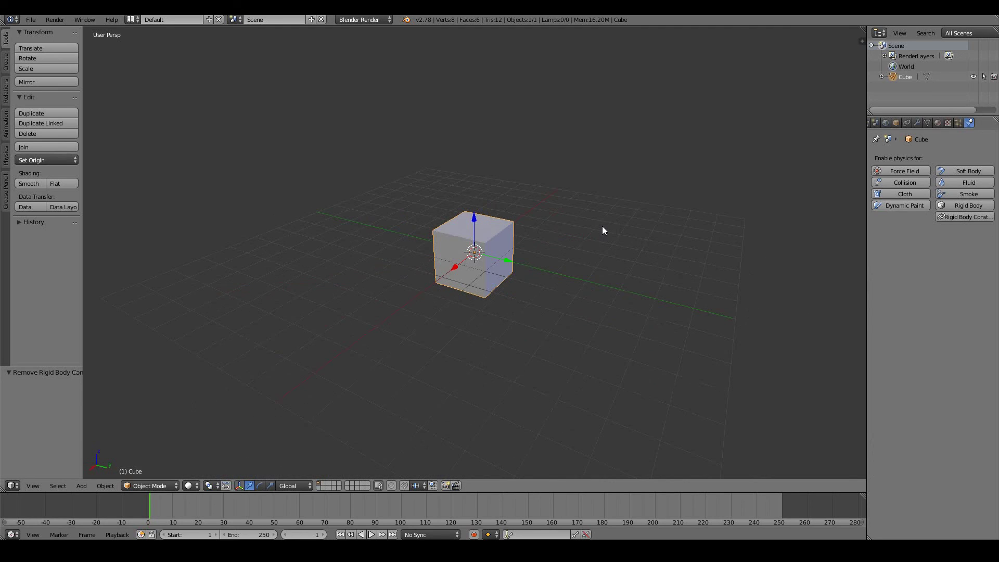